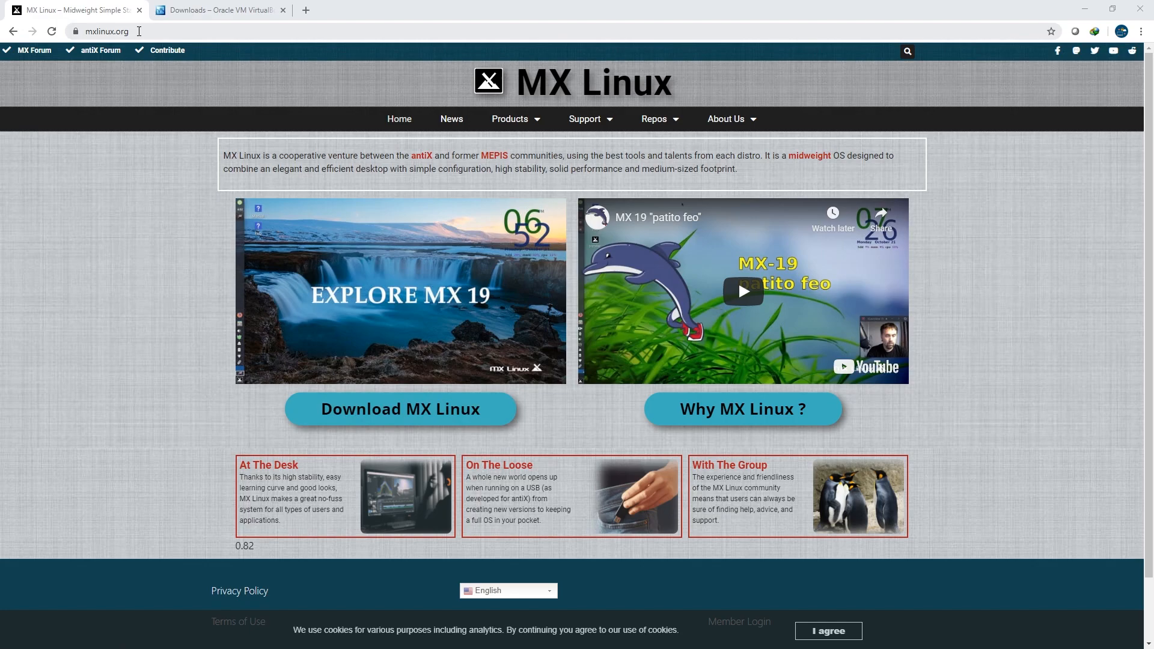
Open the MX Linux download page and browse its ISO download mirrors list.
left_click(460, 420)
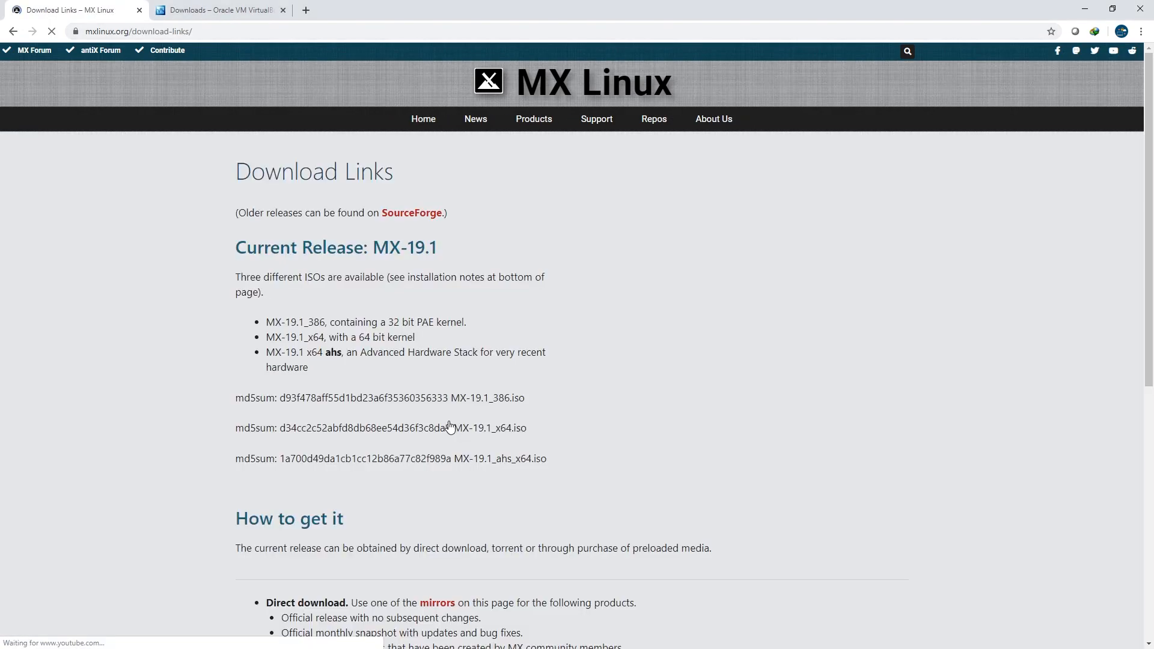
scroll(450, 414, "down", 5)
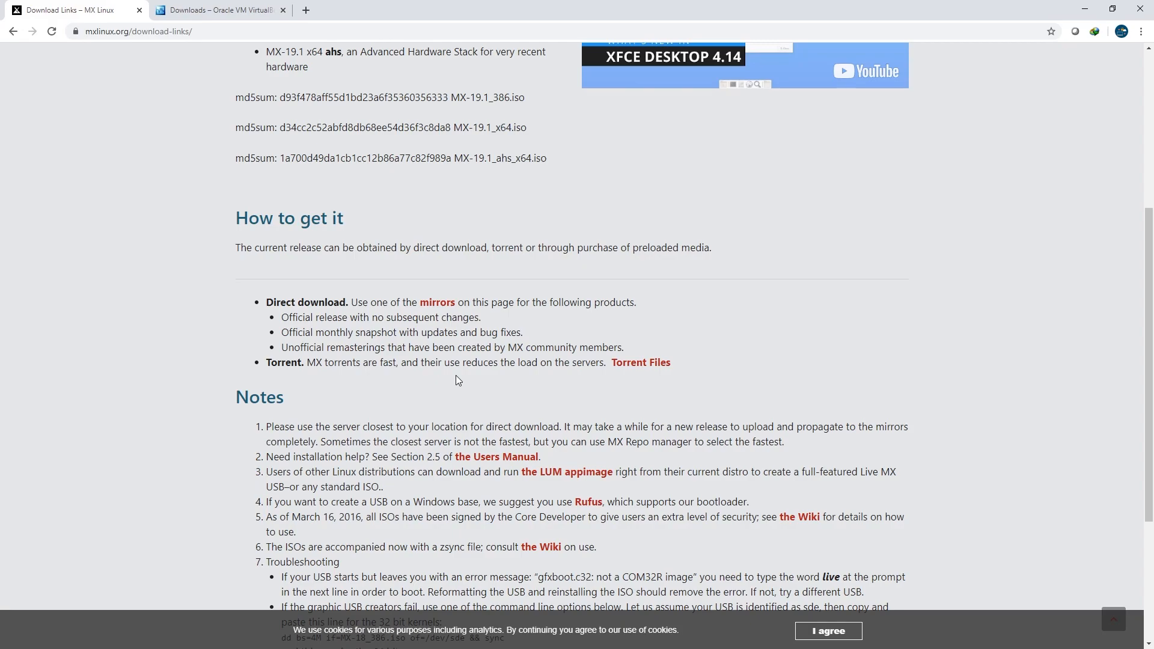
left_click(438, 303)
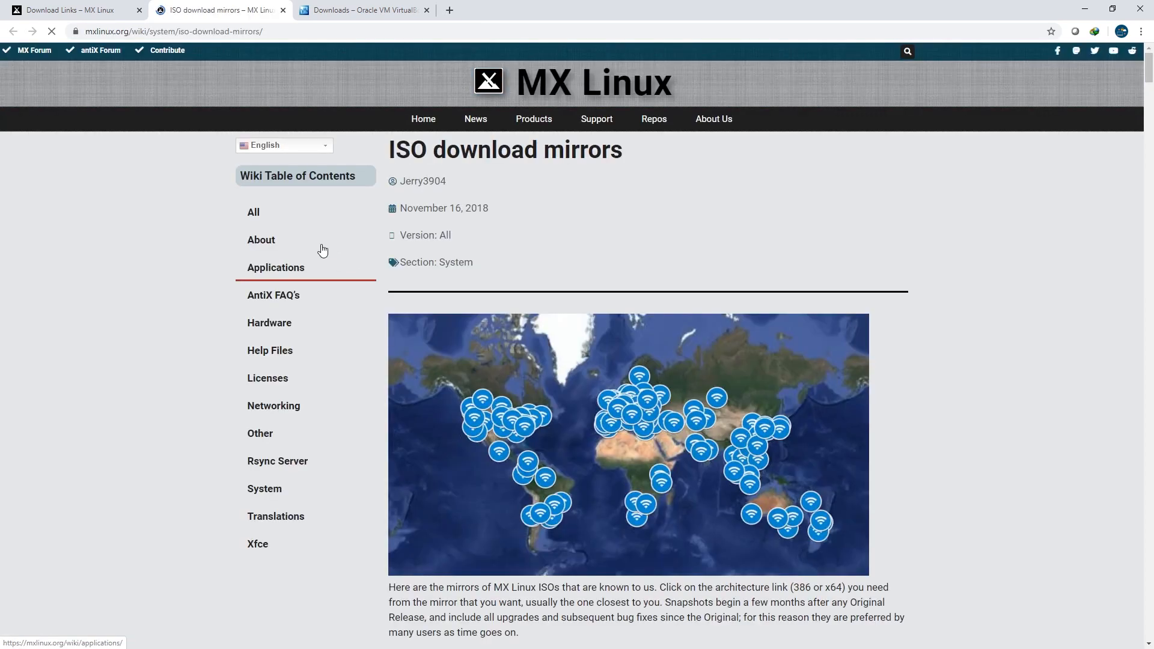
scroll(481, 310, "down", 8)
scroll(491, 307, "down", 9)
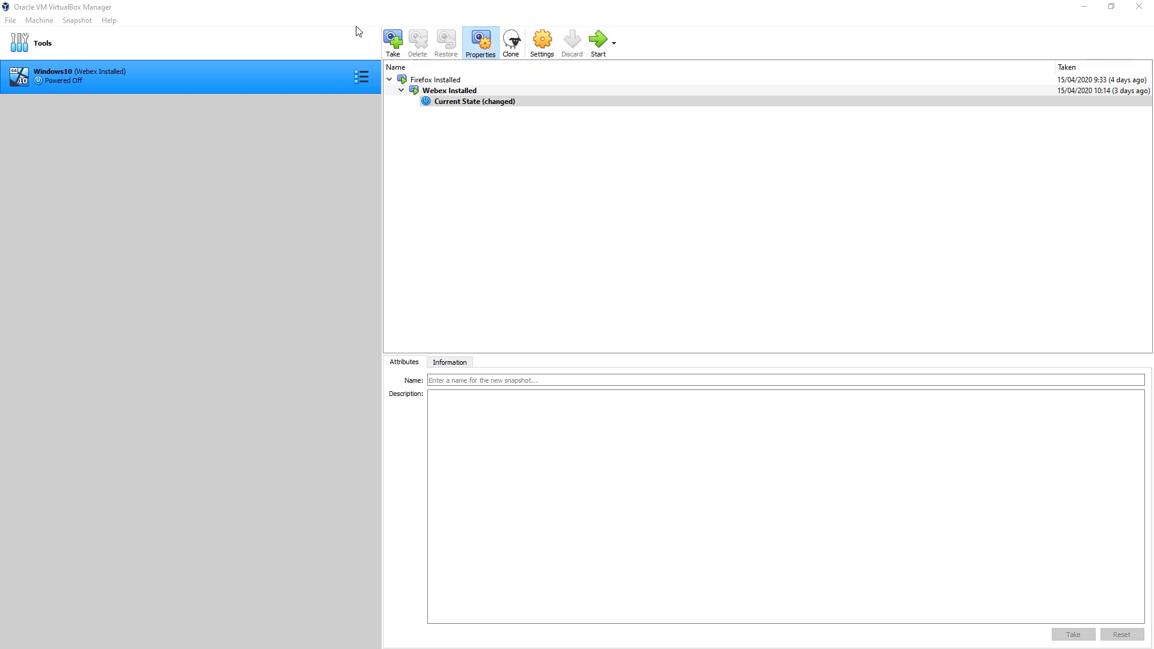
Switch to Oracle VM VirtualBox, start a new virtual machine, and browse for its machine folder to VM image on drive D.
left_click(10, 20)
mouse_move(39, 20)
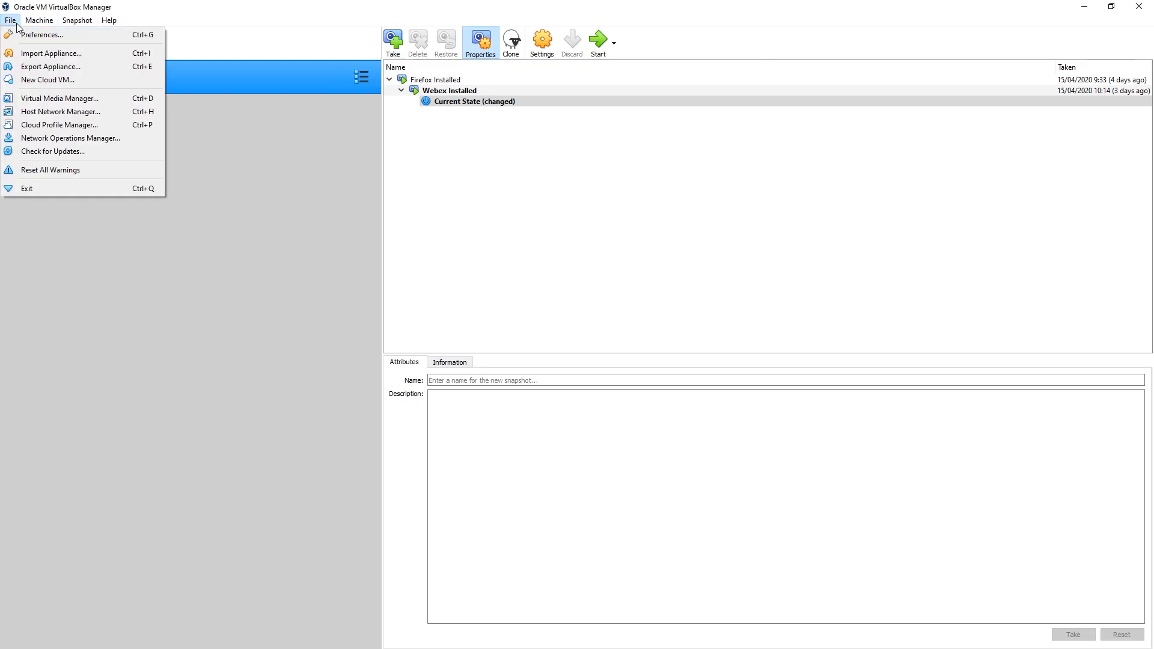
left_click(45, 36)
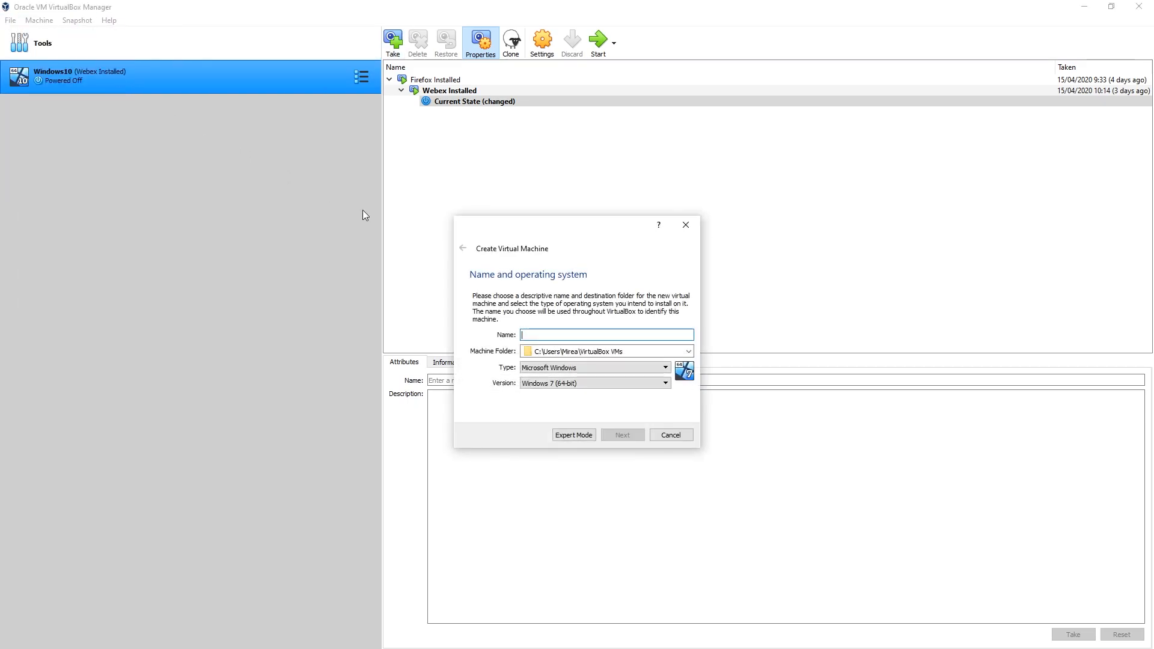
left_click(682, 350)
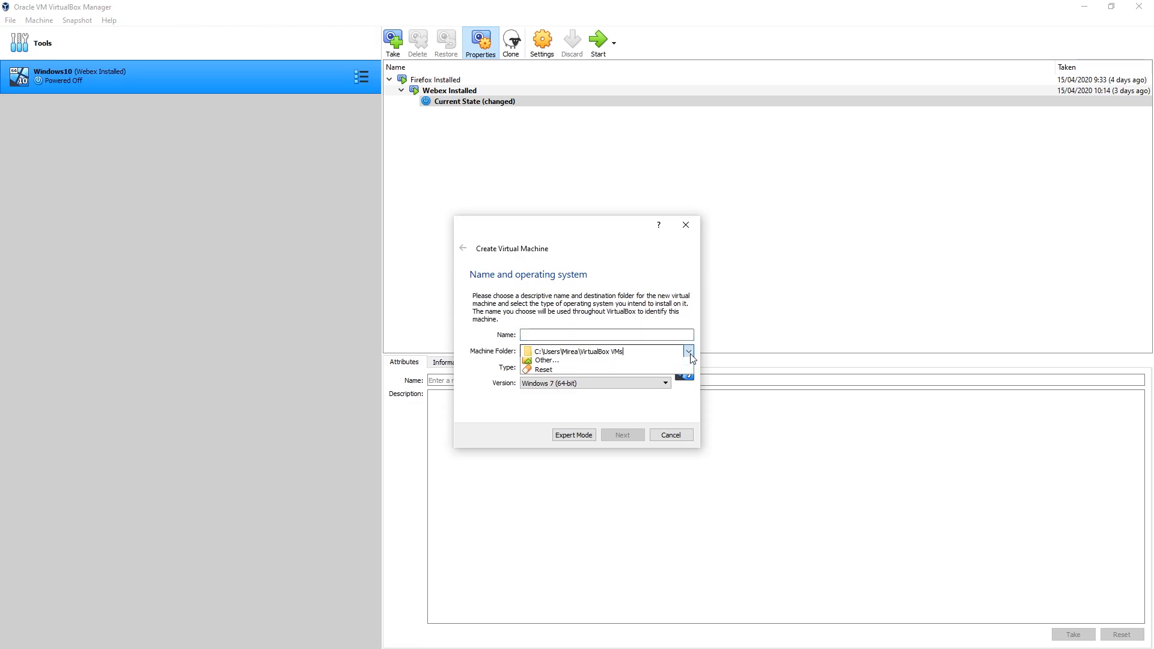
left_click(610, 384)
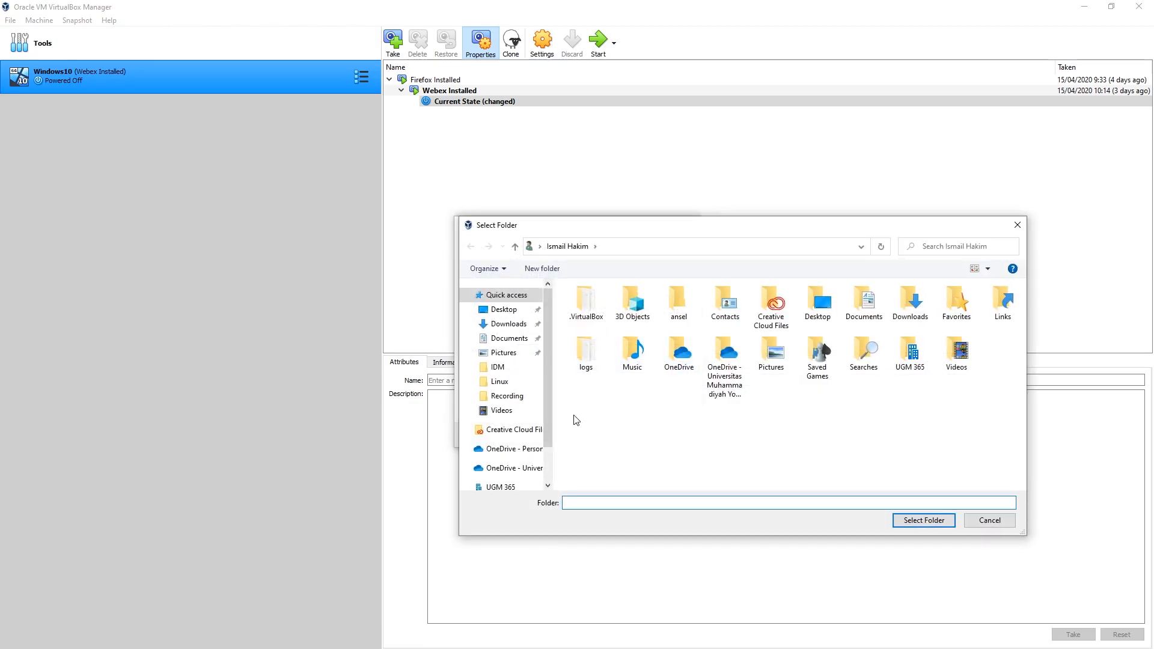
scroll(528, 425, "down", 2)
left_click(509, 453)
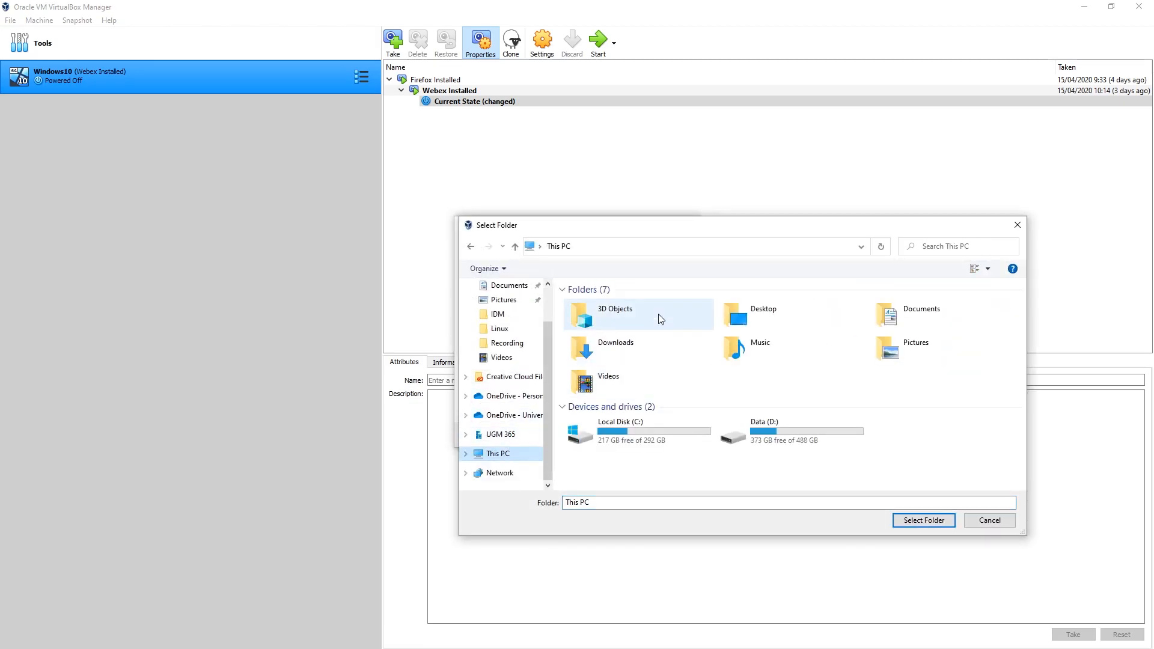
double_click(741, 420)
double_click(603, 340)
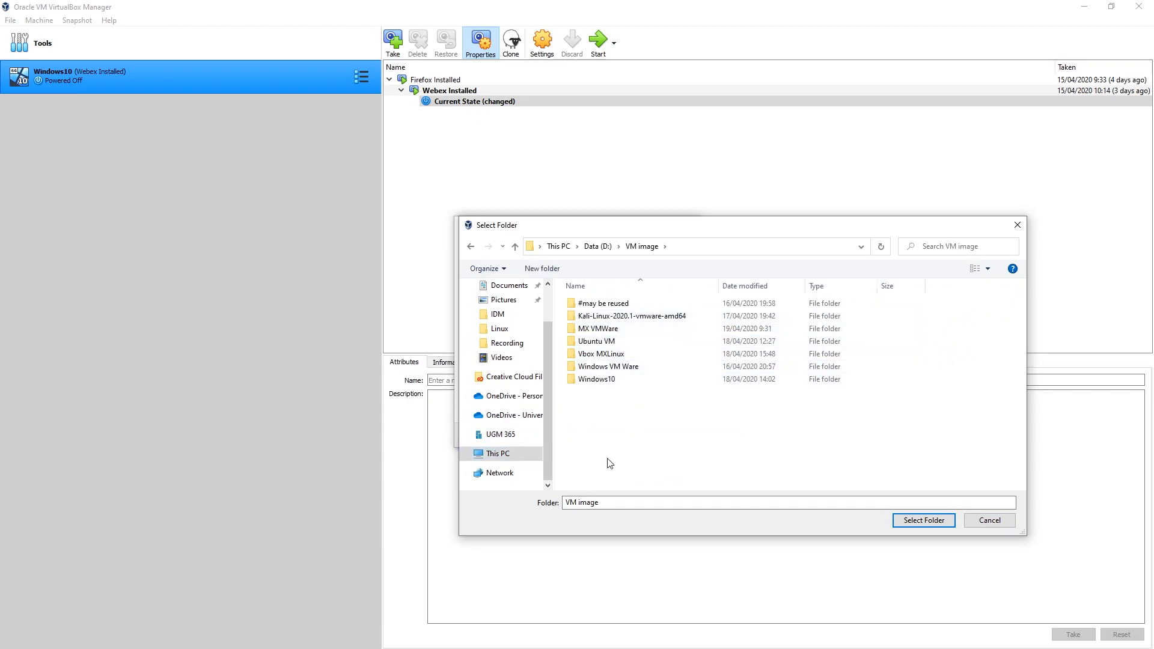
Create a folder named MXLInux Vbox inside VM image and choose it as the machine folder.
left_click(547, 271)
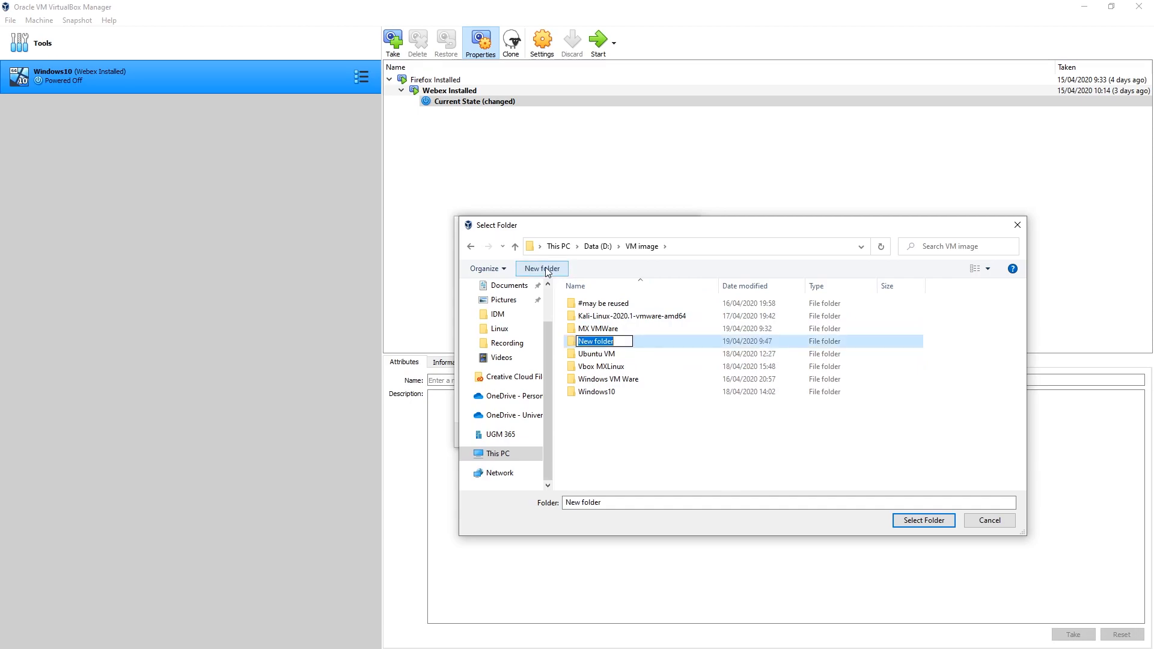
type("MXLinux Vbox")
left_click(692, 353)
left_click(694, 341)
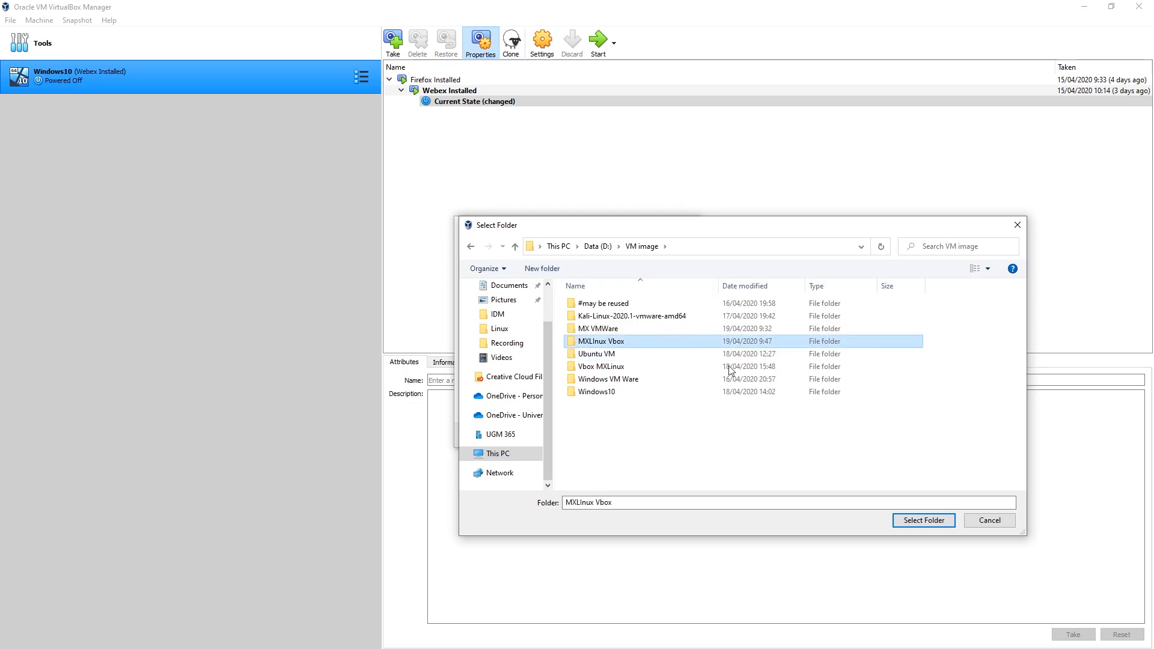
left_click(924, 520)
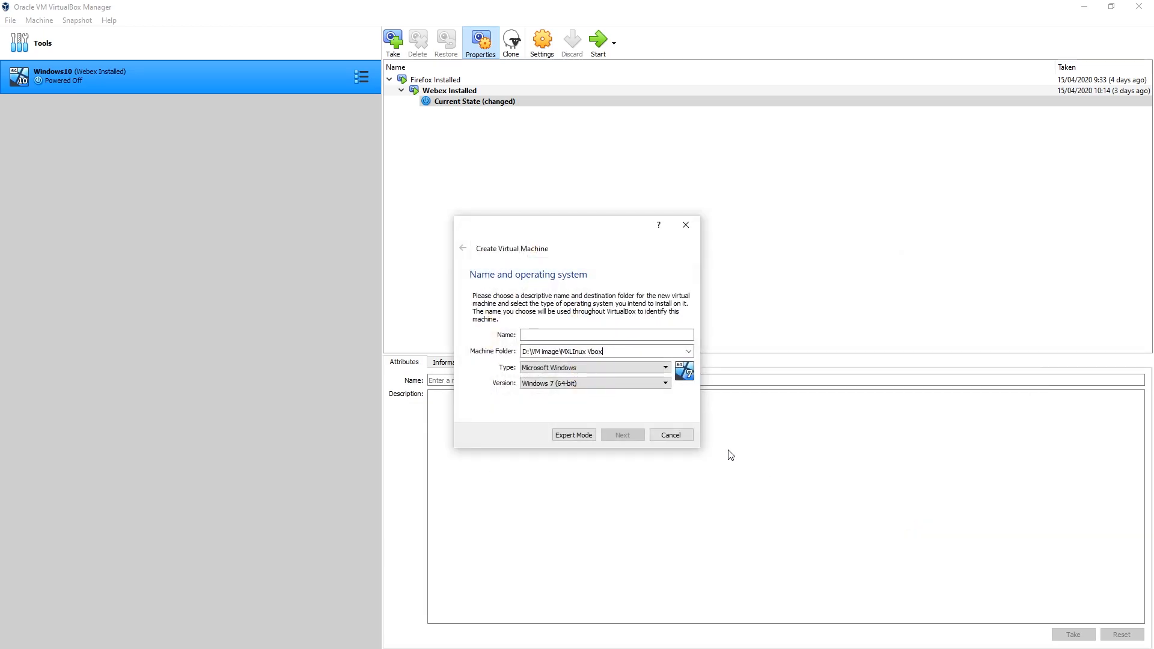
Set the virtual machine's operating system type to Linux and its version to Debian (64-bit).
left_click(625, 367)
left_click(592, 386)
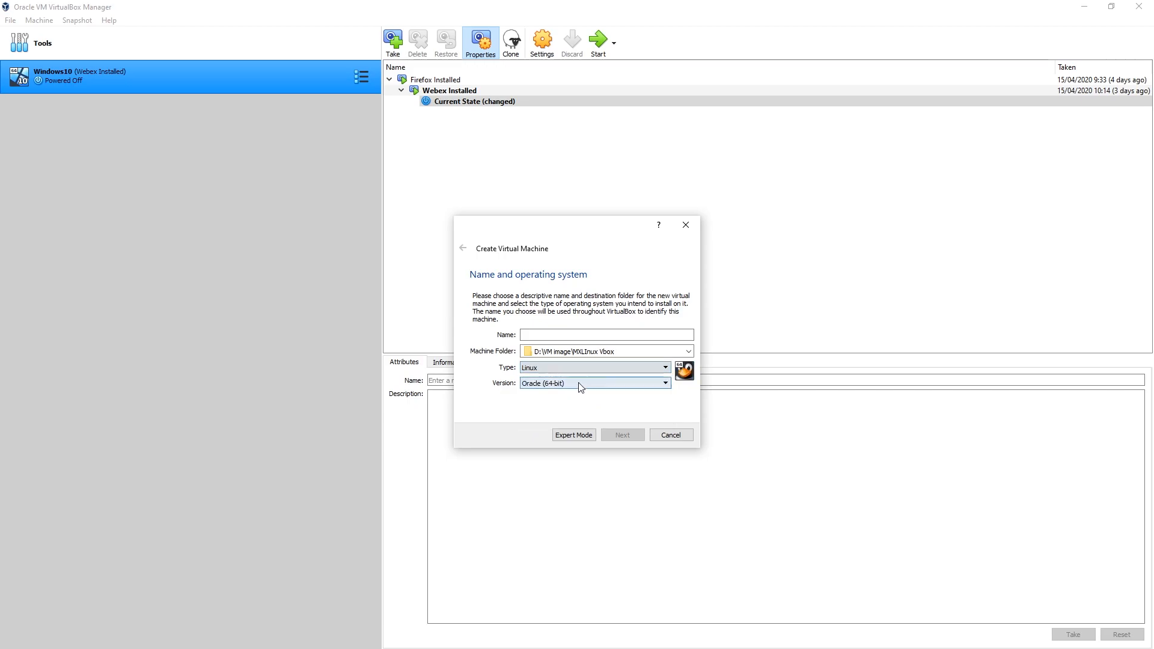
left_click(565, 385)
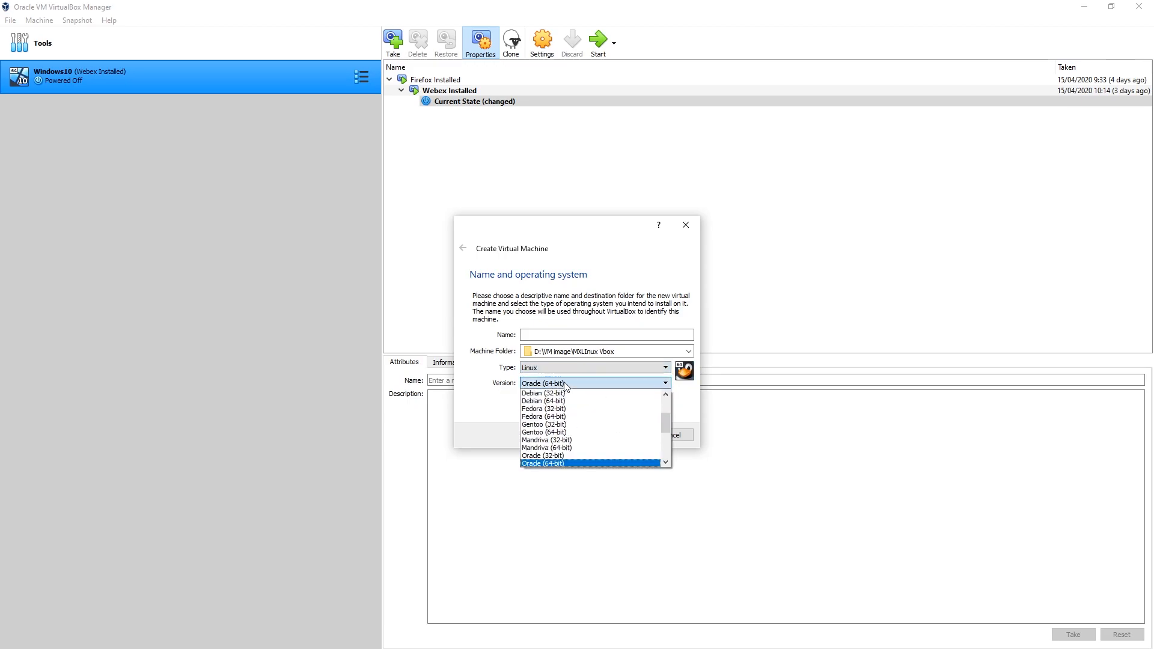
left_click(581, 404)
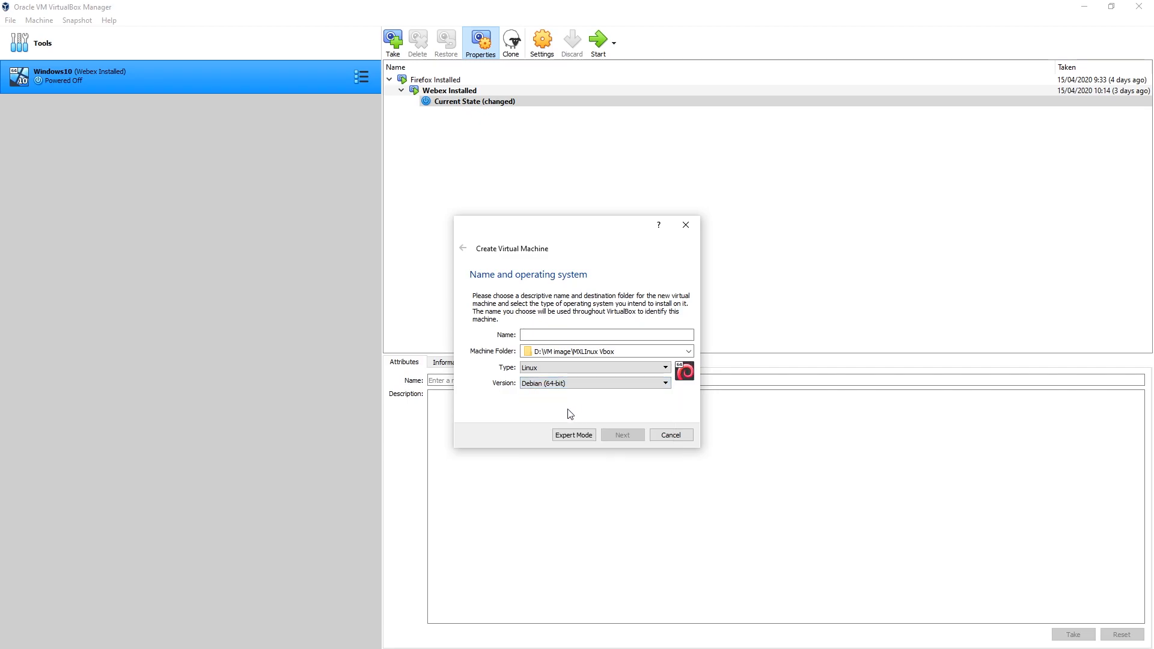
Name the virtual machine MXLinux and select Debian (64-bit) again as its version.
left_click(556, 336)
type("MXLinux")
left_click(571, 385)
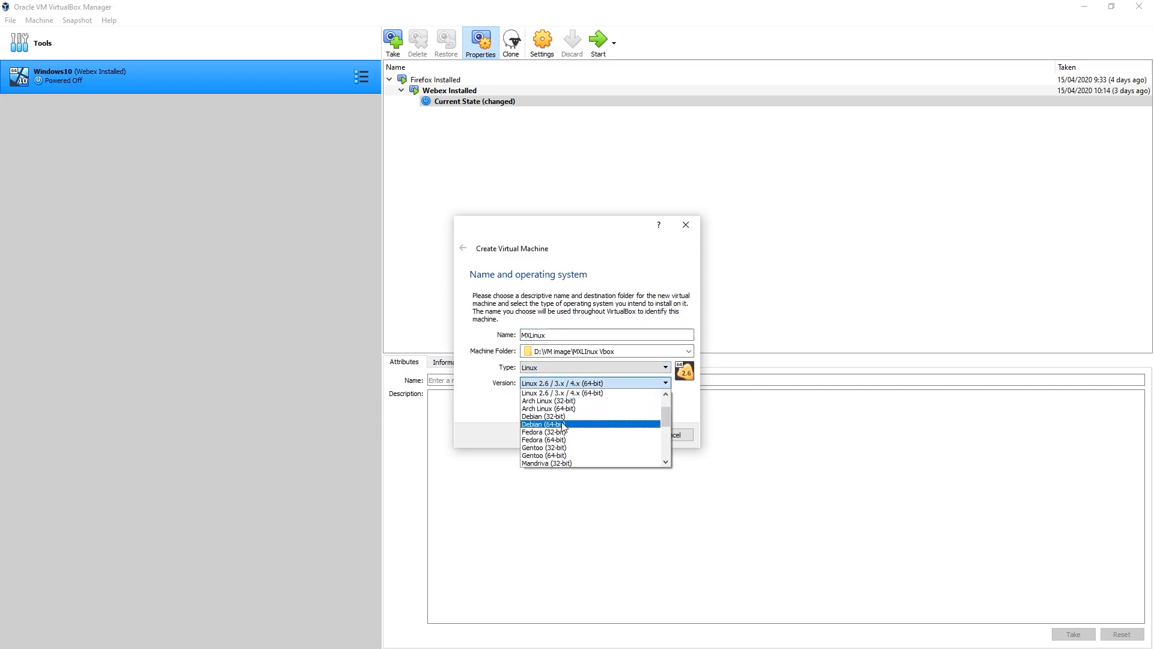
left_click(566, 424)
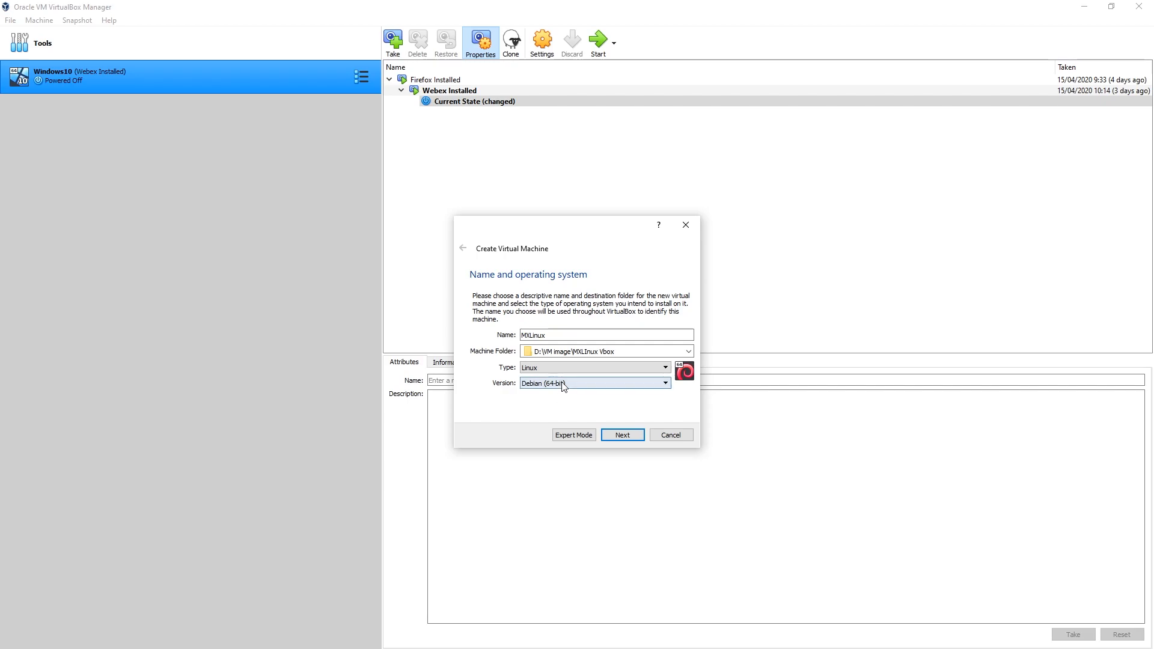
Check the available 64-bit Linux versions and accept the Windows Features selection with Hyper-V turned off.
left_click(563, 385)
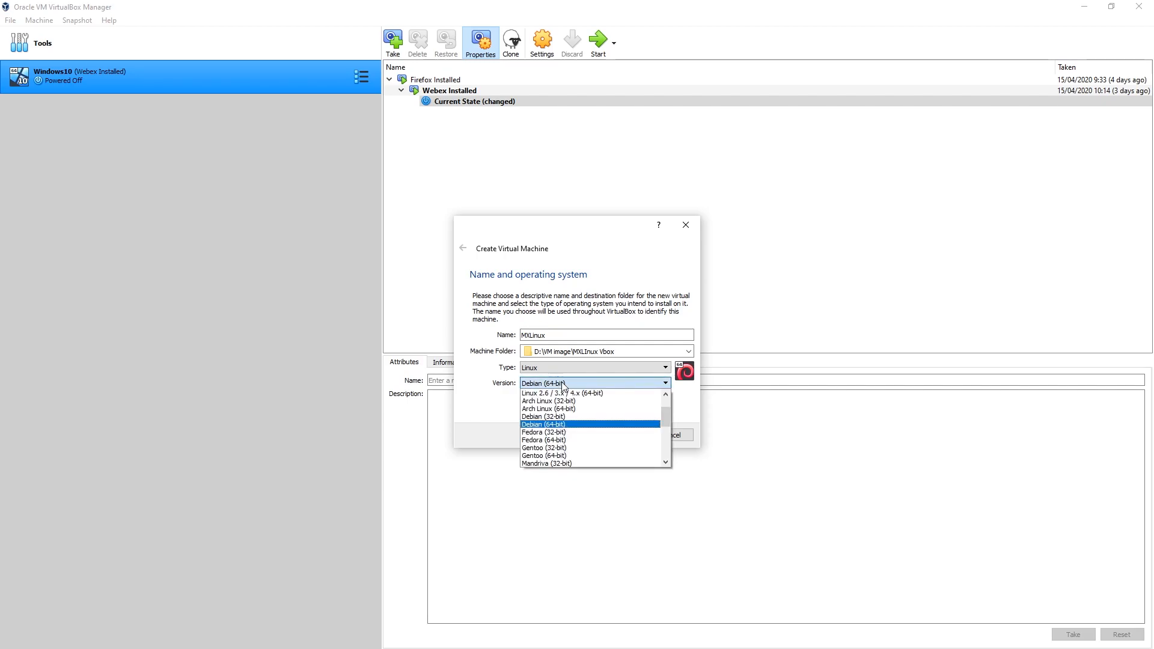
left_click(562, 386)
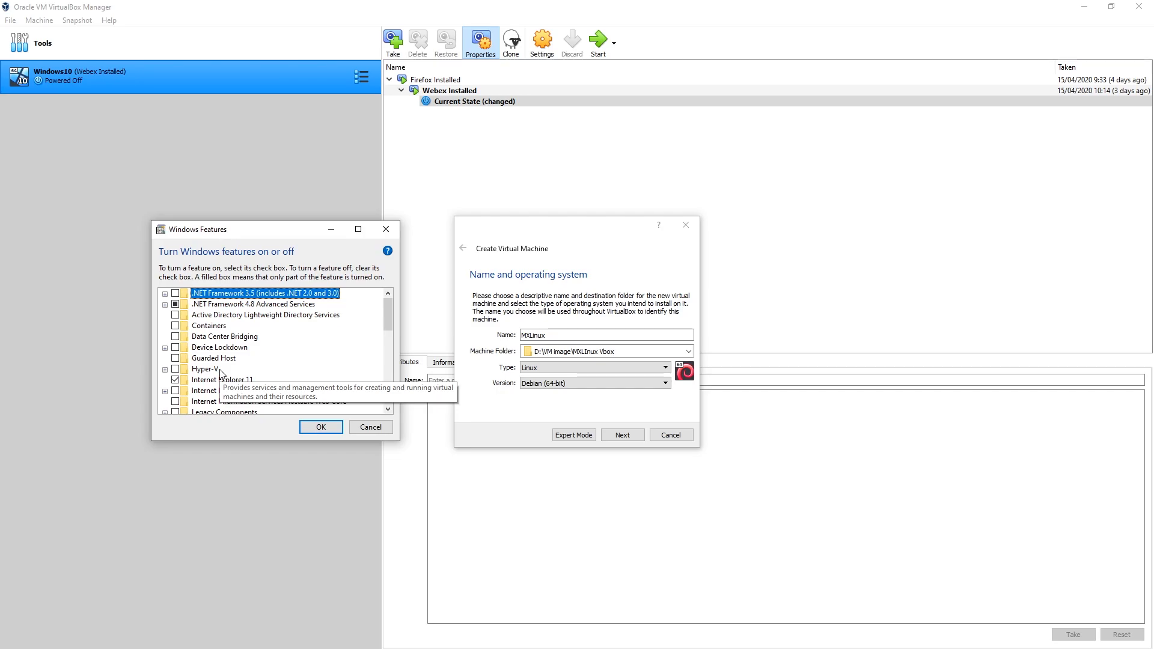
left_click(321, 427)
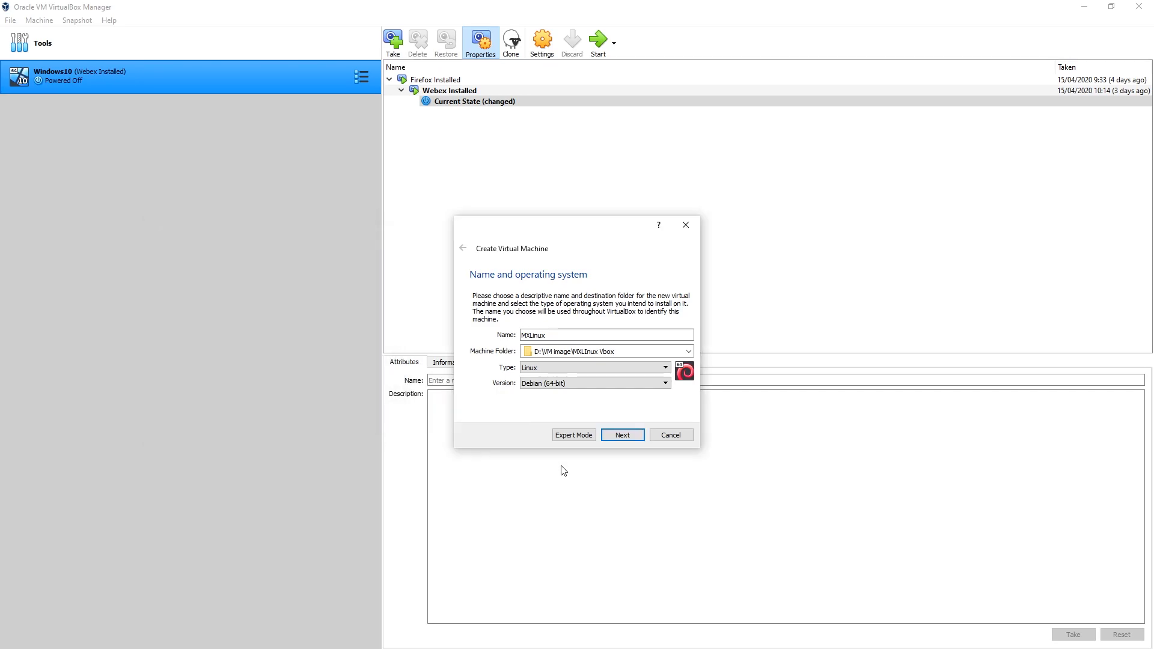
Accept the name and operating system settings and raise the machine's memory size above the recommended 1024 MB.
left_click(632, 433)
left_click(632, 435)
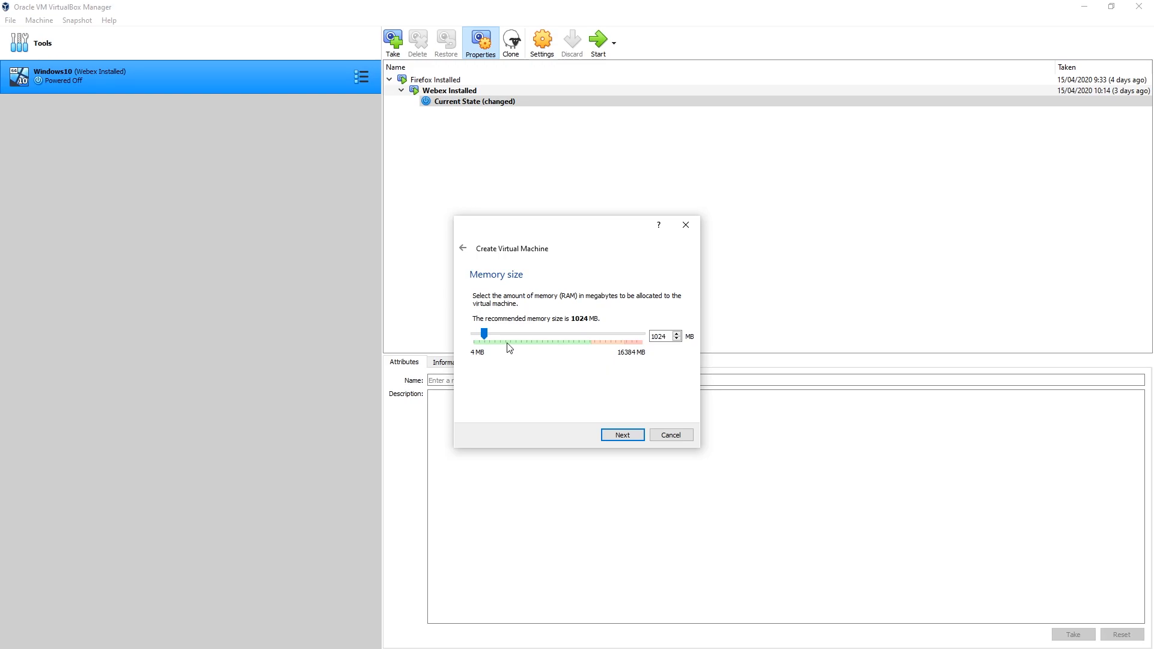
left_click_drag(486, 332, 496, 334)
left_click(625, 436)
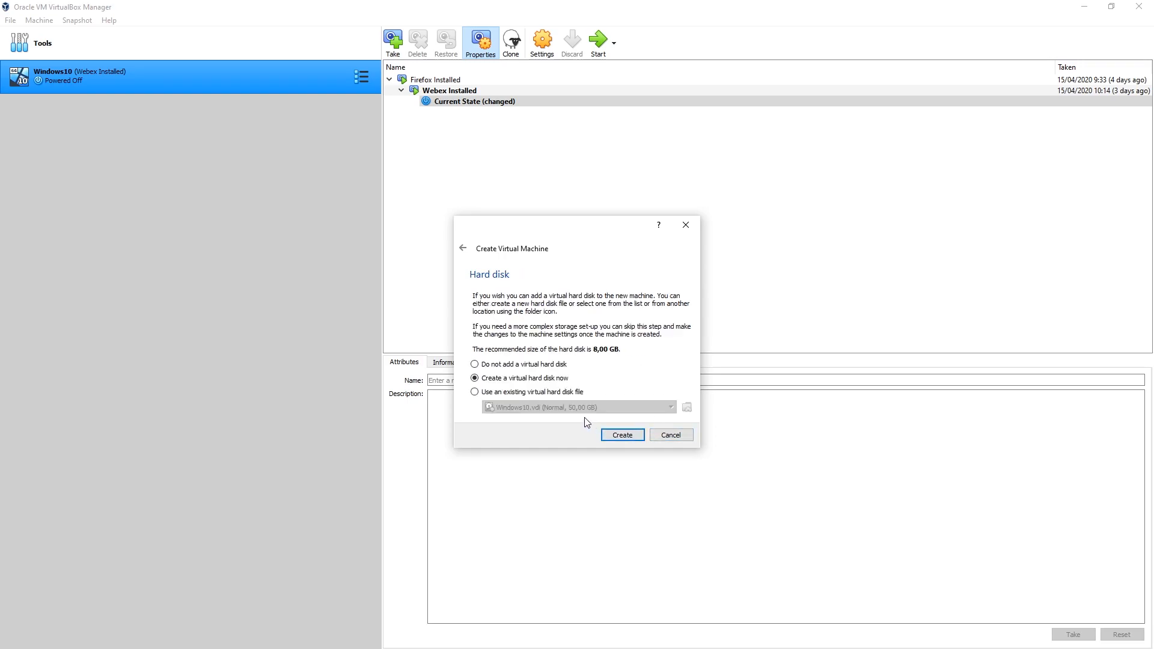
Choose to create a new virtual hard disk for the machine with dynamically allocated storage.
left_click(612, 434)
left_click(632, 455)
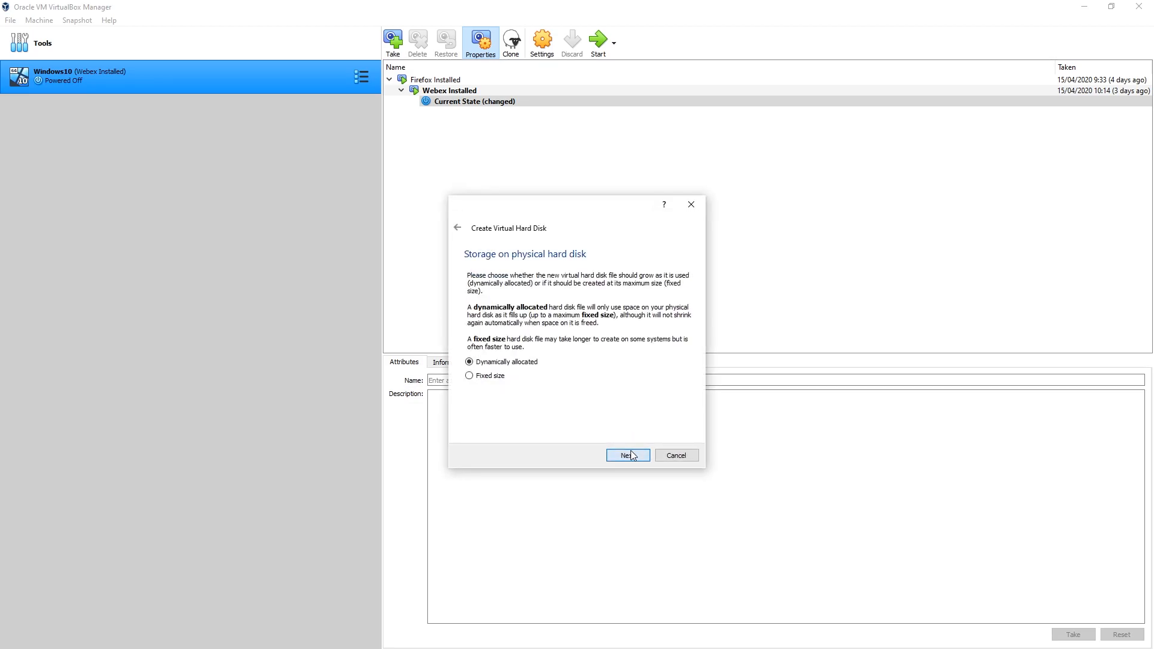
left_click(626, 458)
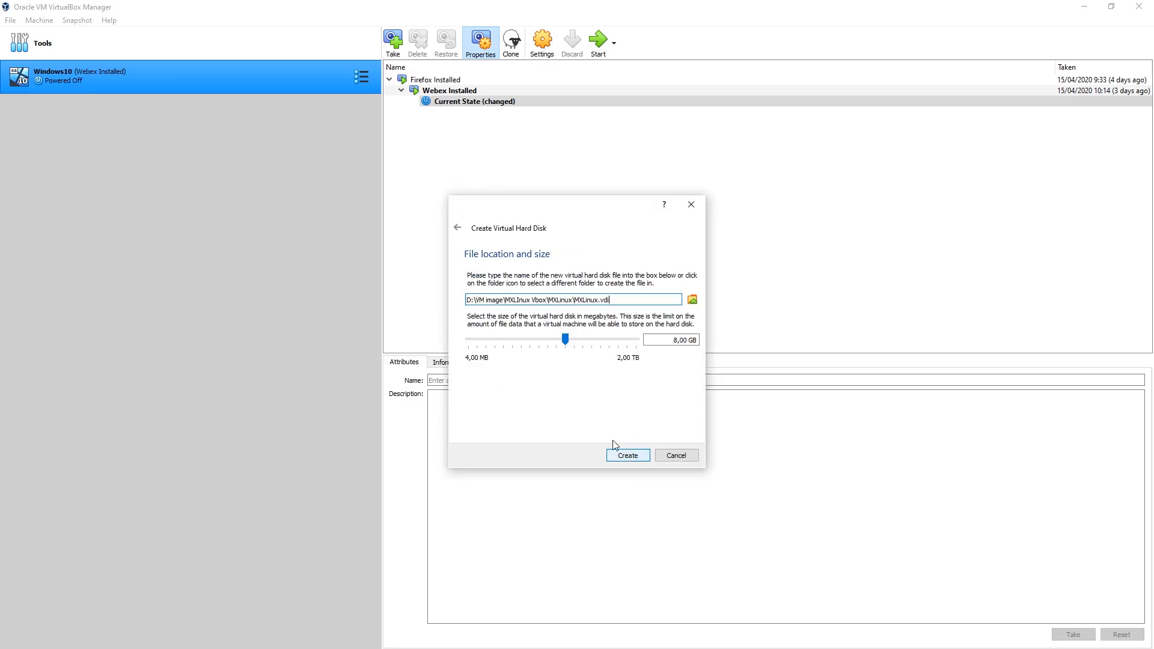
Set the virtual hard disk size to 19.04 GB and create the disk.
mouse_move(568, 342)
left_click(566, 340)
left_click_drag(570, 338, 575, 338)
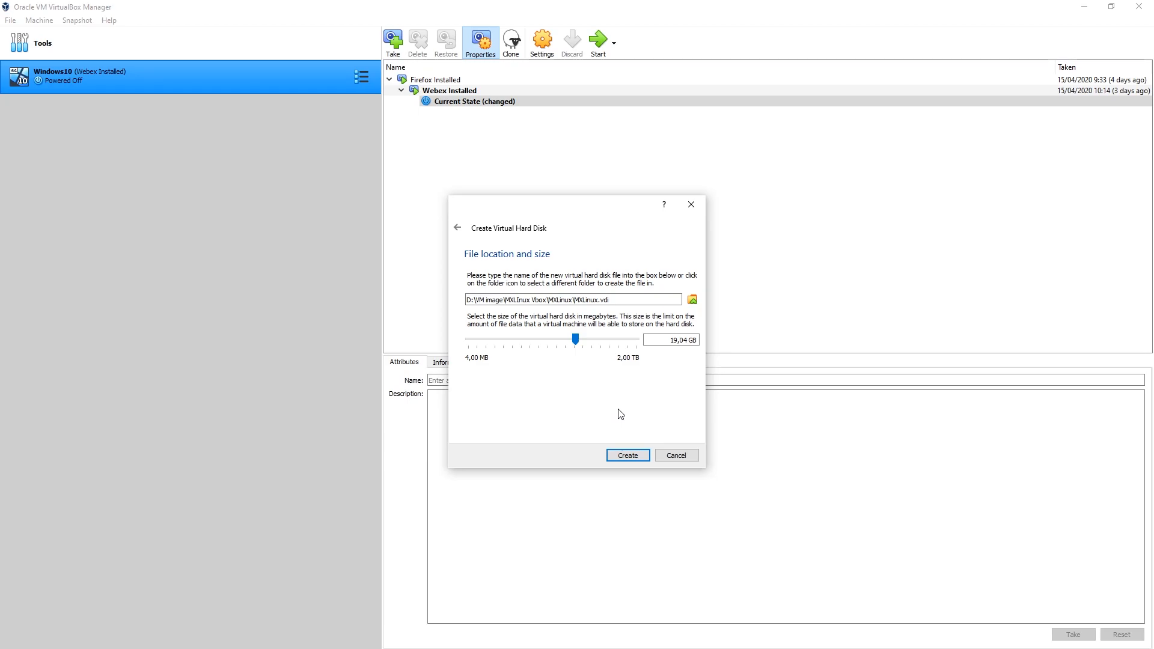
left_click(636, 455)
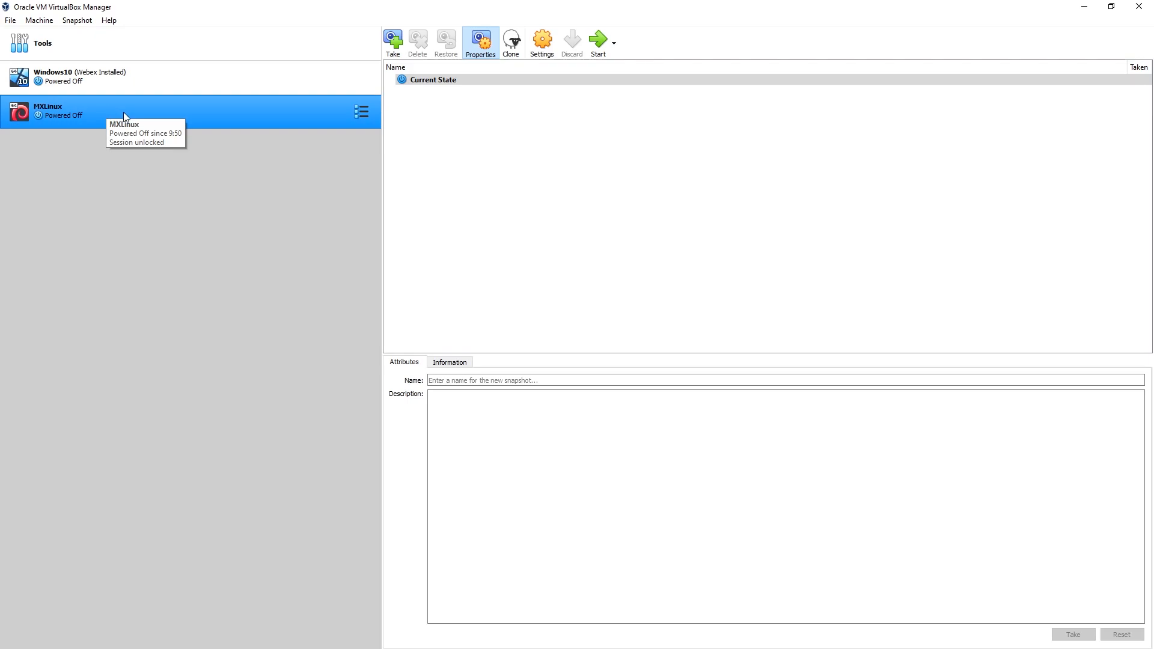
Launch the MX Linux virtual machine and choose MX-19.1_x64.iso from drive D as its start-up disk.
double_click(88, 110)
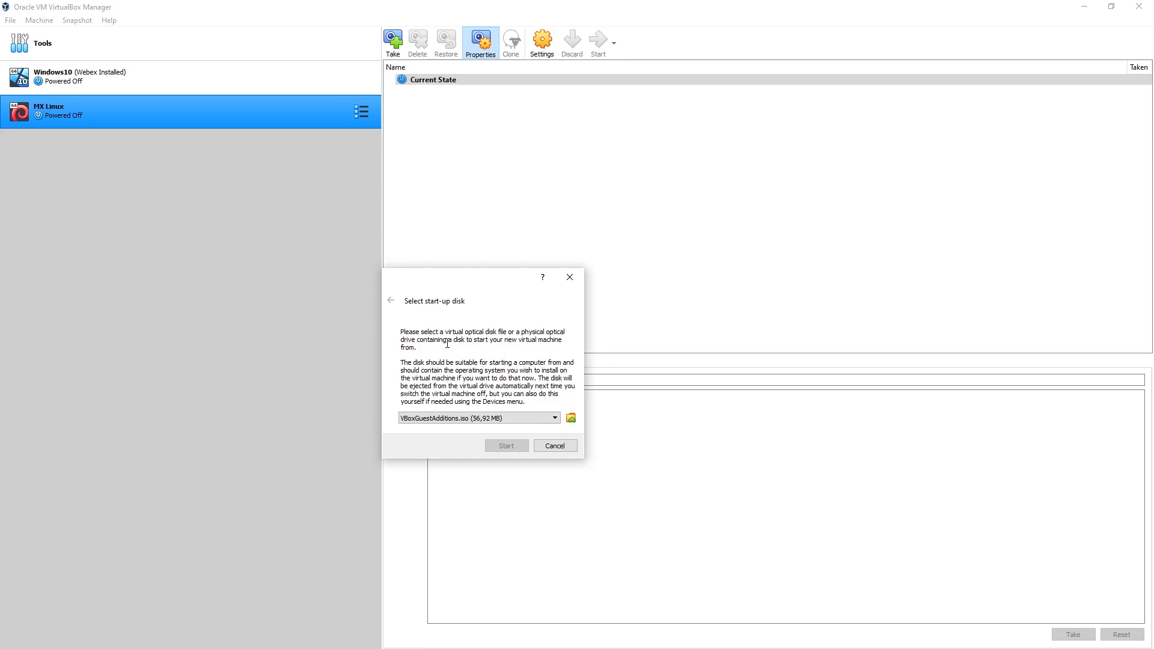
left_click(570, 418)
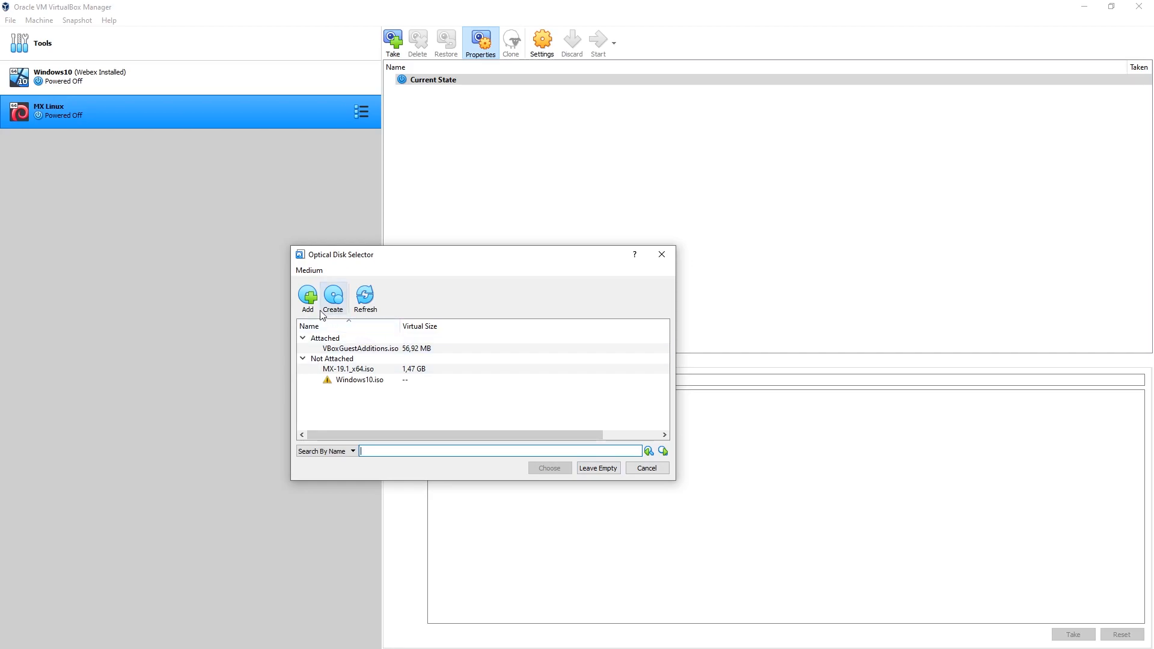
left_click(307, 296)
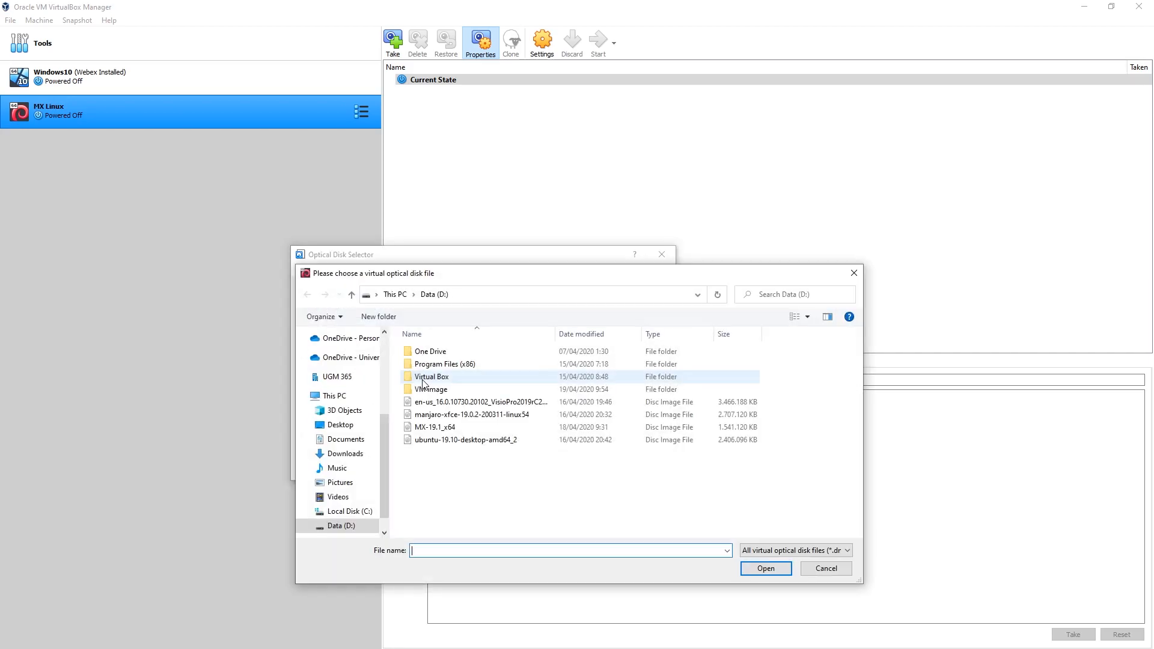
left_click(463, 426)
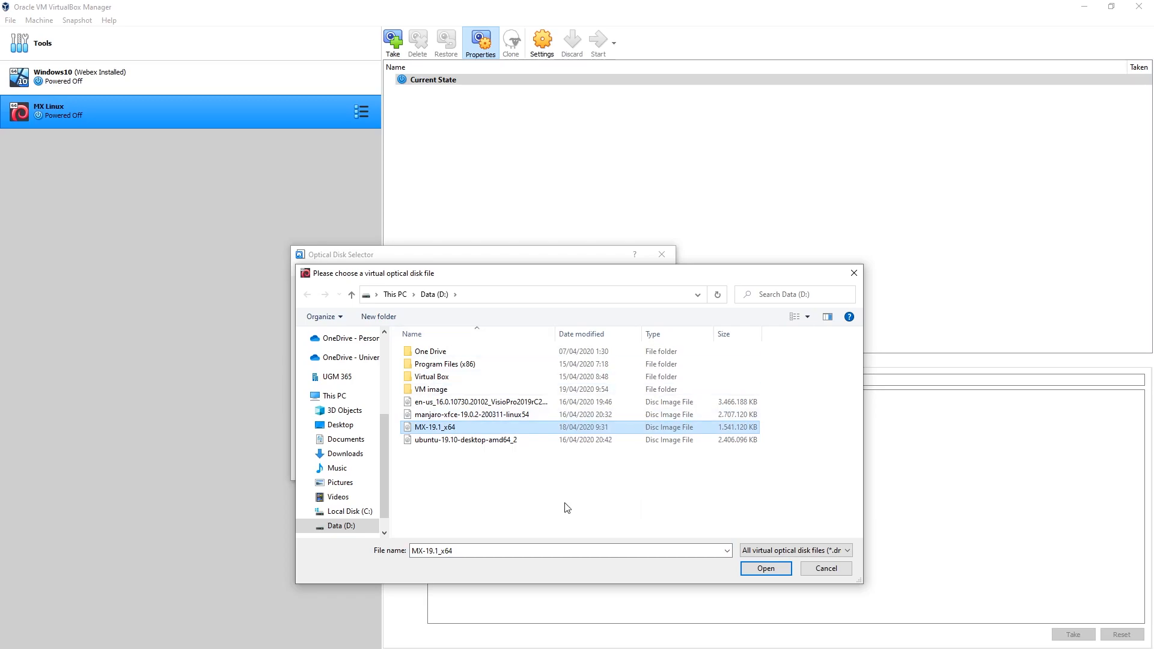
left_click(772, 571)
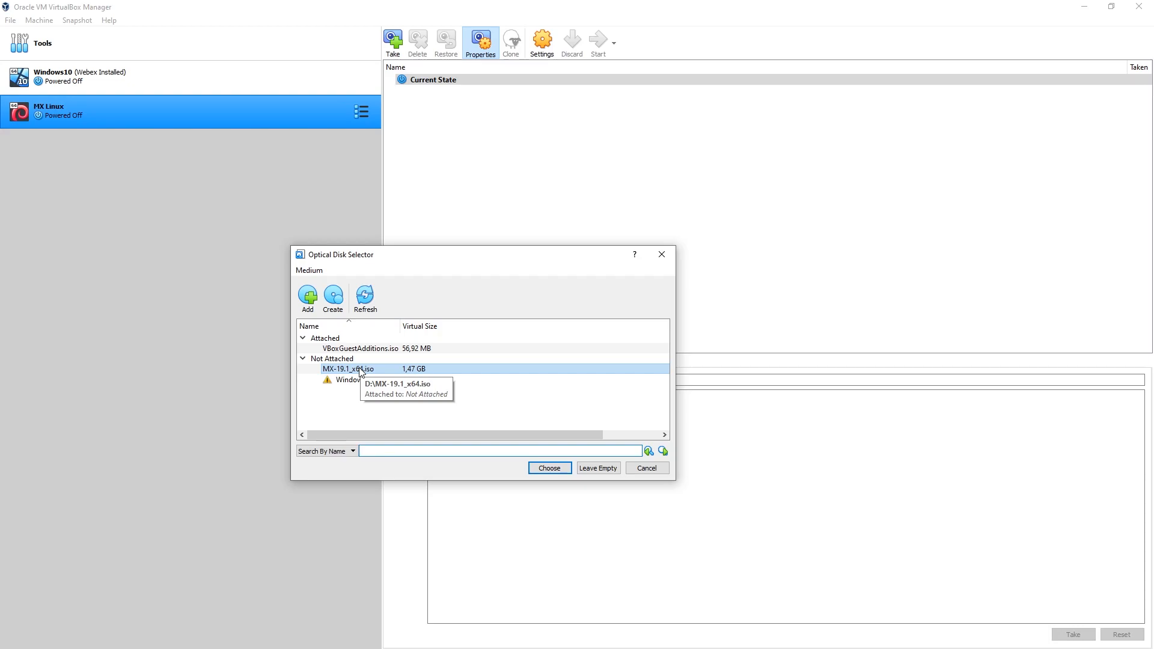
left_click(557, 473)
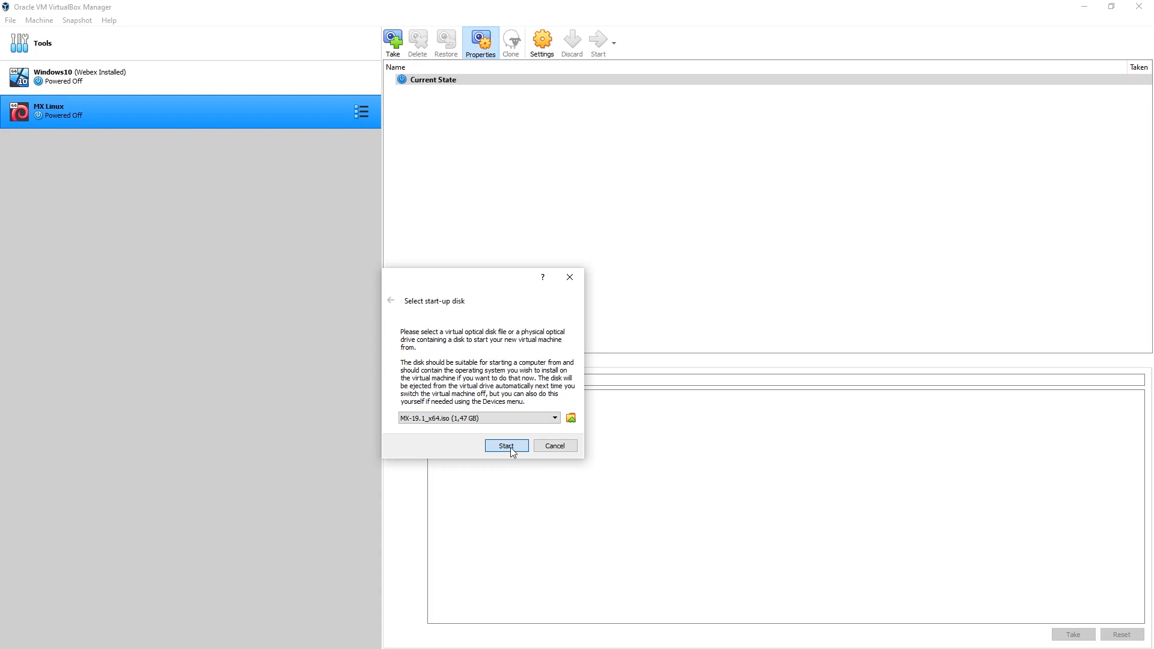
Start the machine from the chosen disk and boot the MX-19.1 x64 (February 15, 2020) entry.
left_click(507, 446)
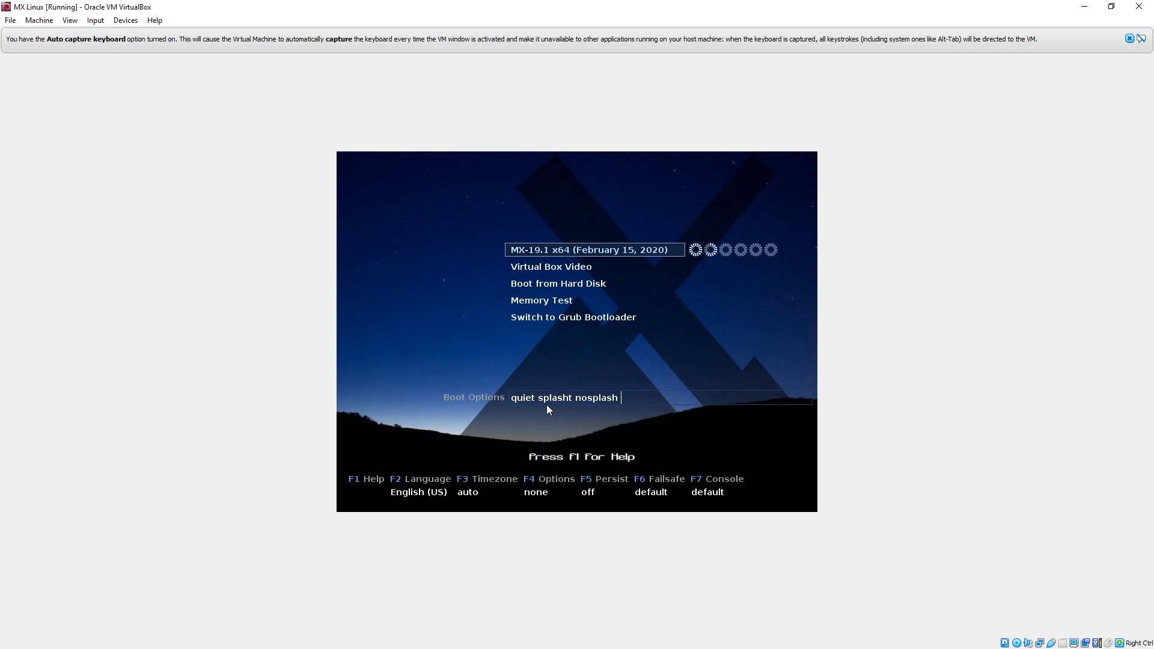
key("Return")
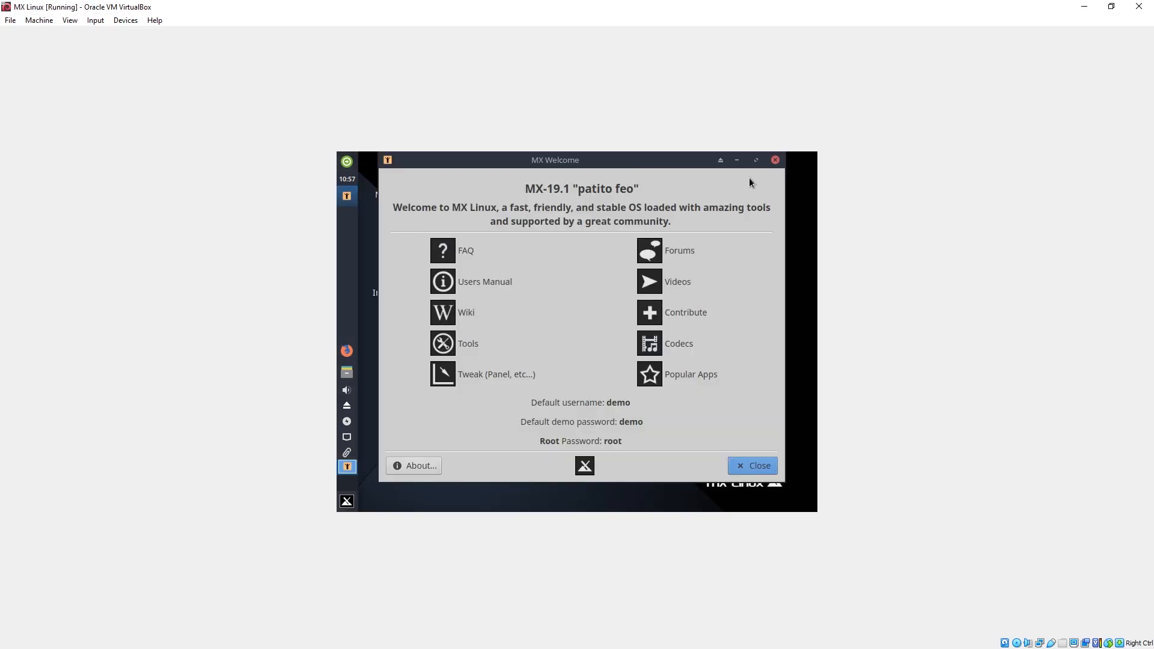
Close the MX Welcome window, launch the MX Linux Installer and accept the terms of use with the default keyboard settings.
left_click(776, 161)
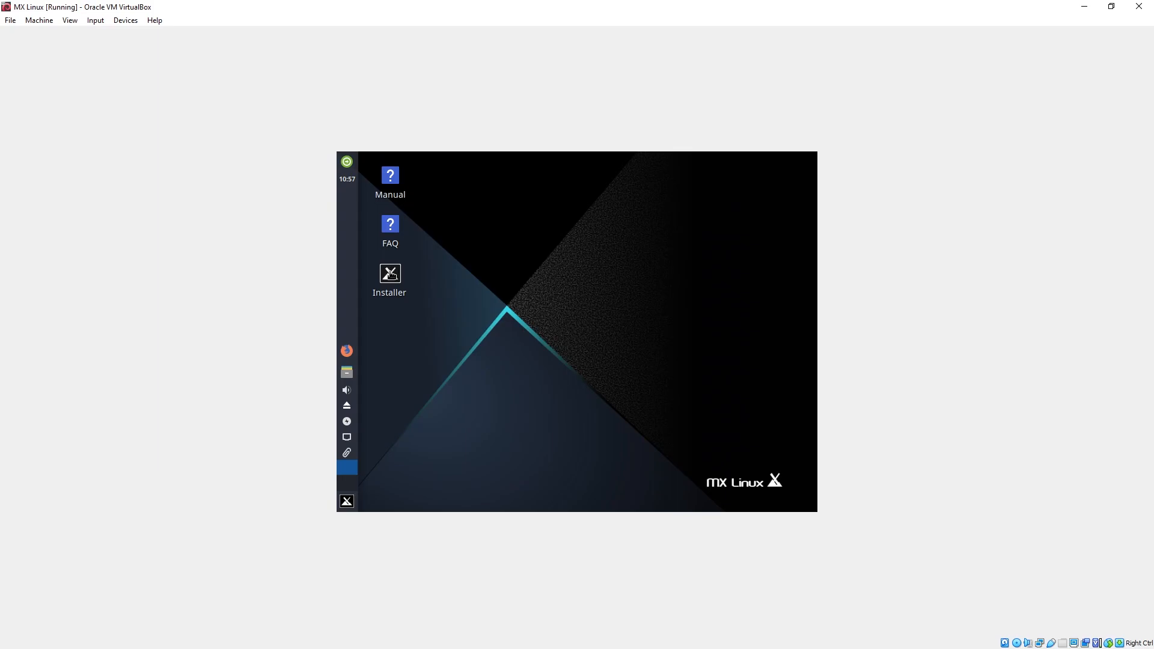
double_click(390, 273)
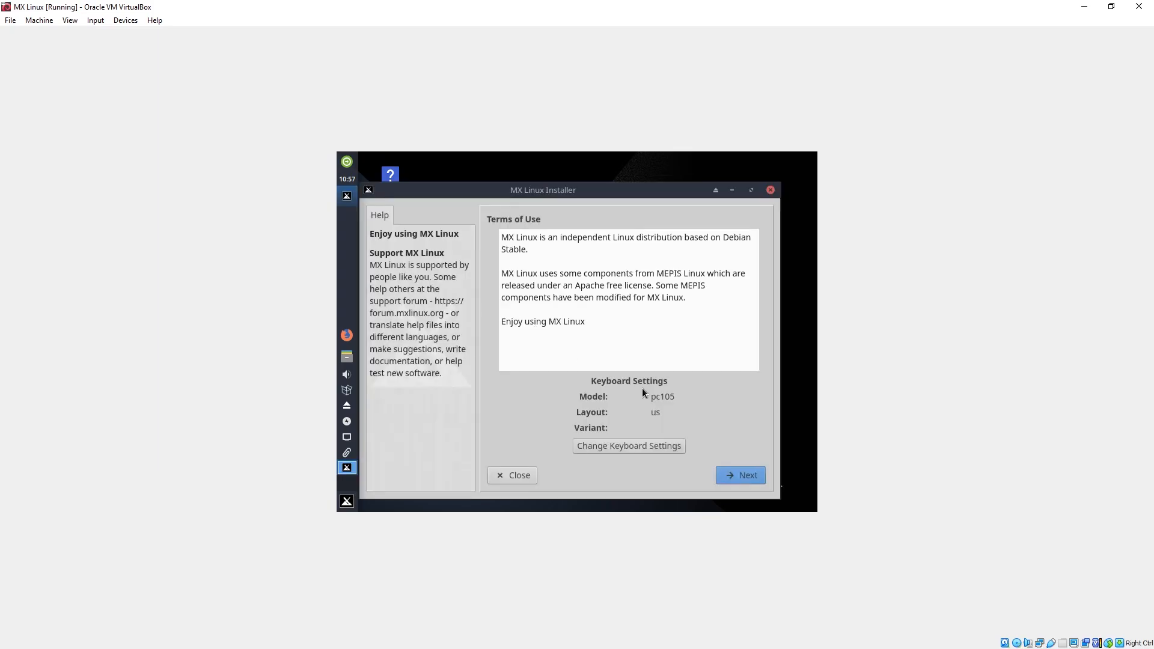
left_click(737, 477)
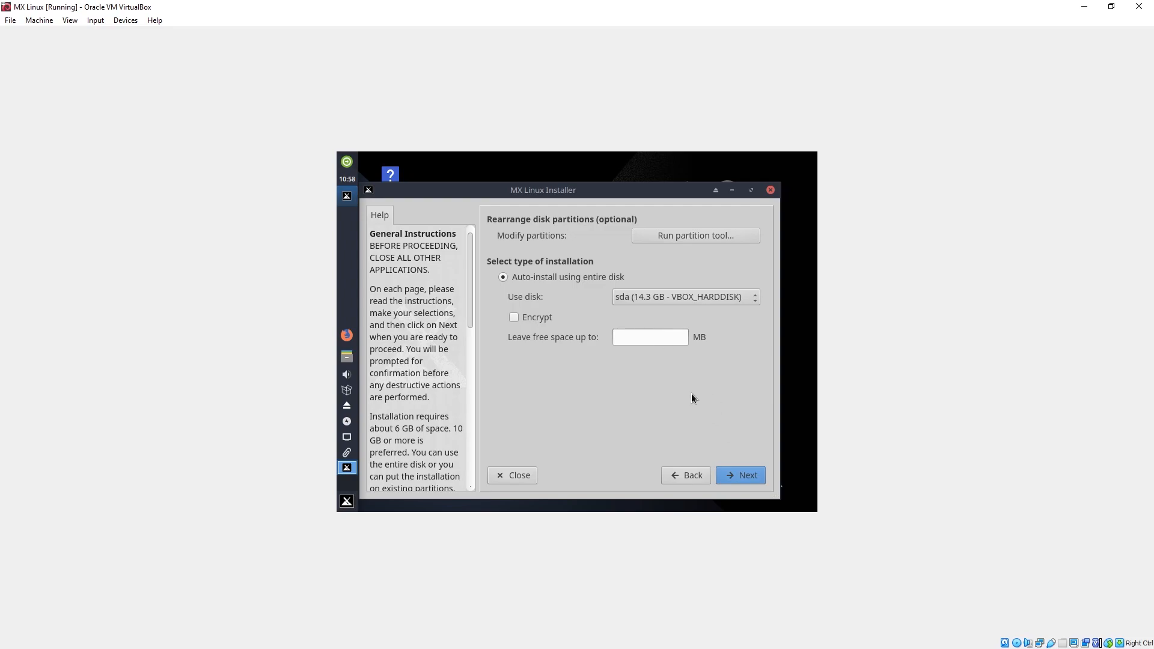
Auto-install using the entire sda disk, approve formatting it, and accept installing GRUB to the MBR.
left_click(747, 478)
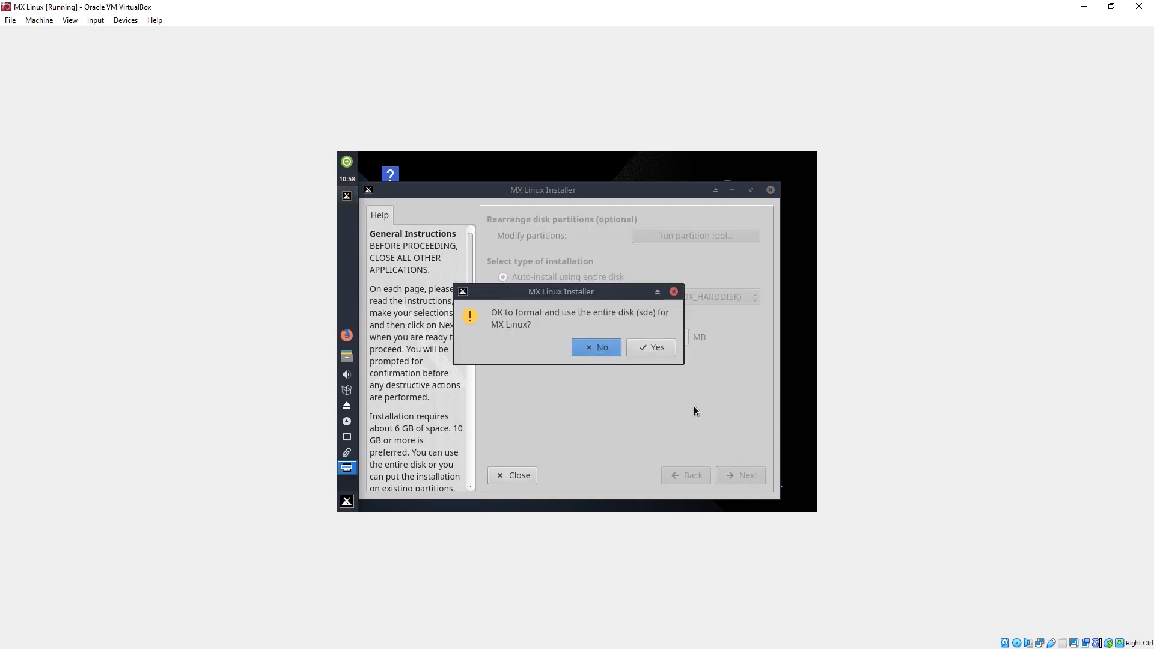
left_click(644, 346)
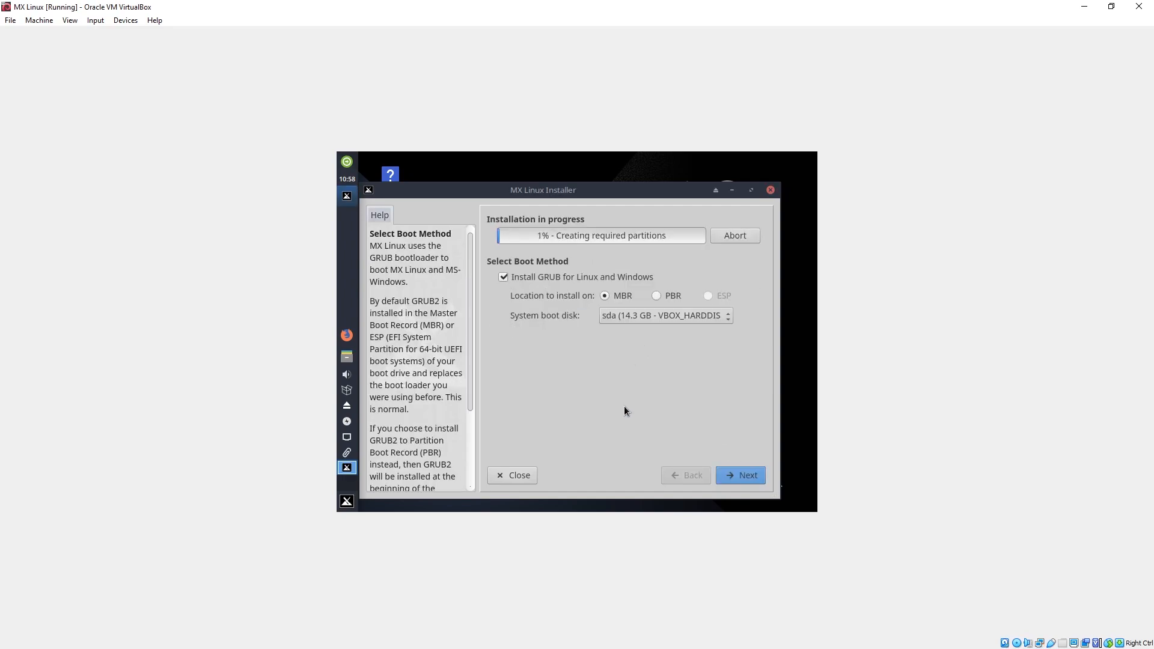
left_click(738, 474)
Set the computer name to mxlinux and the domain to local, and disable the SaMBa server for MS Networking.
double_click(653, 280)
type("M")
key("BackSpace")
type("mx-")
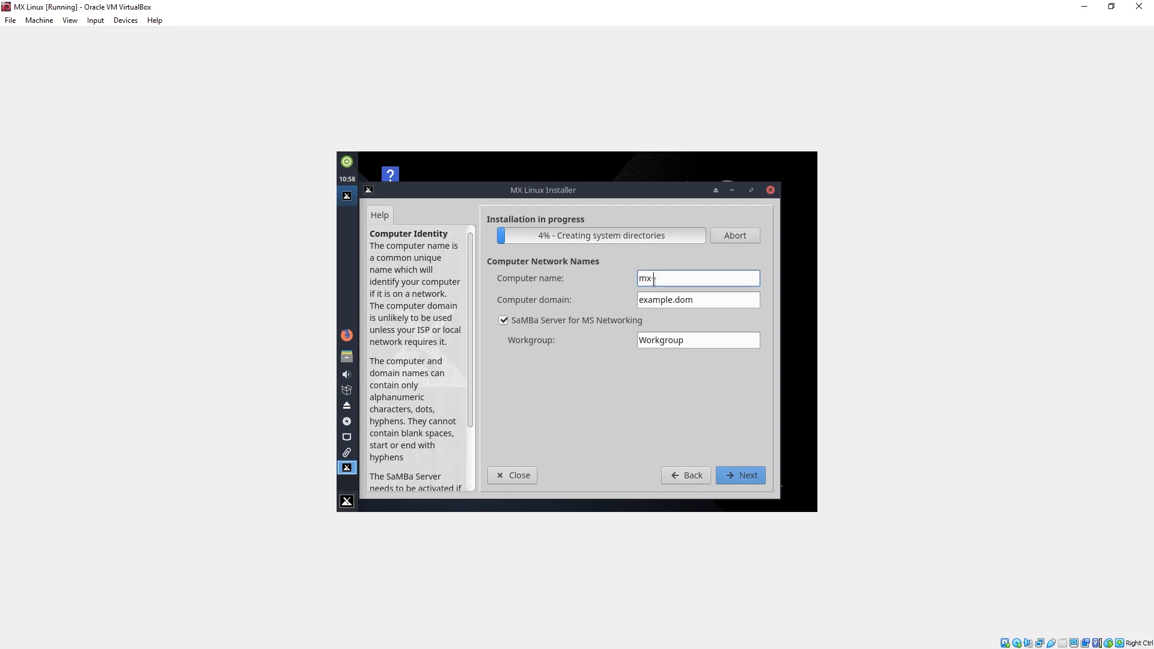
type("inux")
triple_click(705, 300)
type("local")
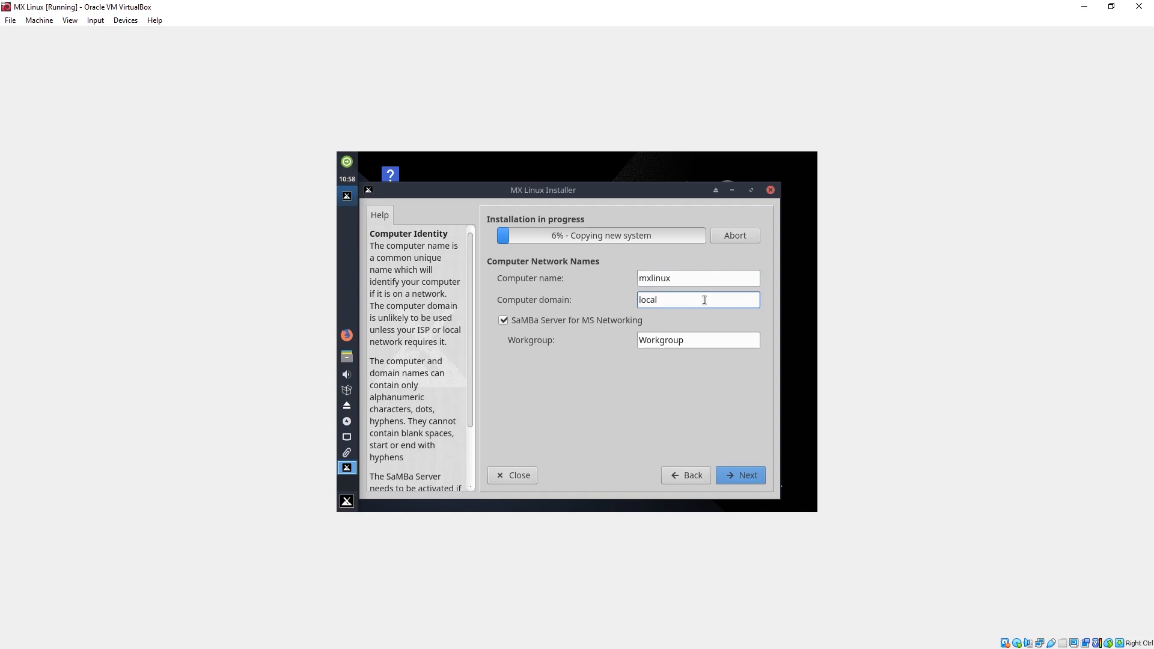
left_click(583, 319)
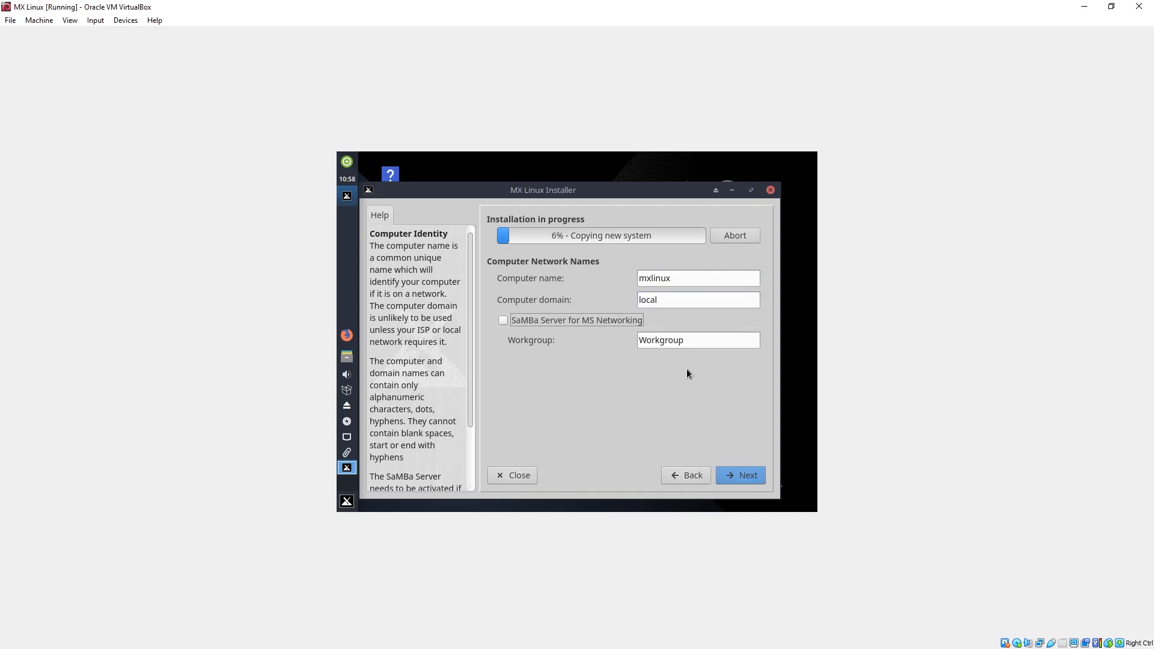
left_click(738, 476)
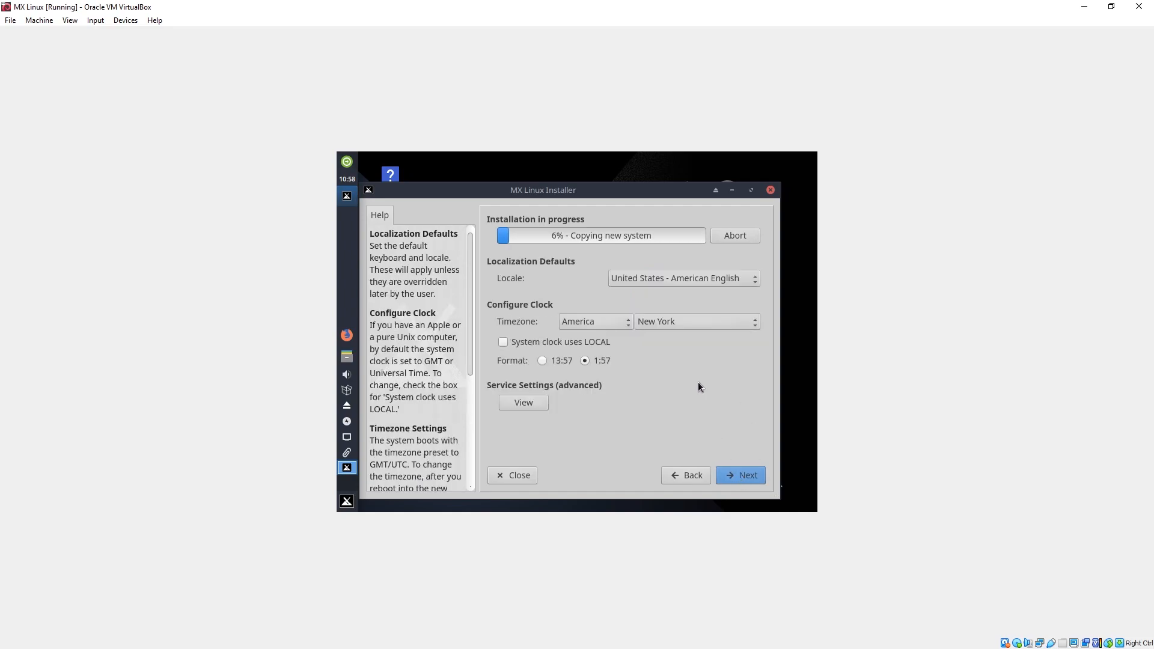
left_click(692, 278)
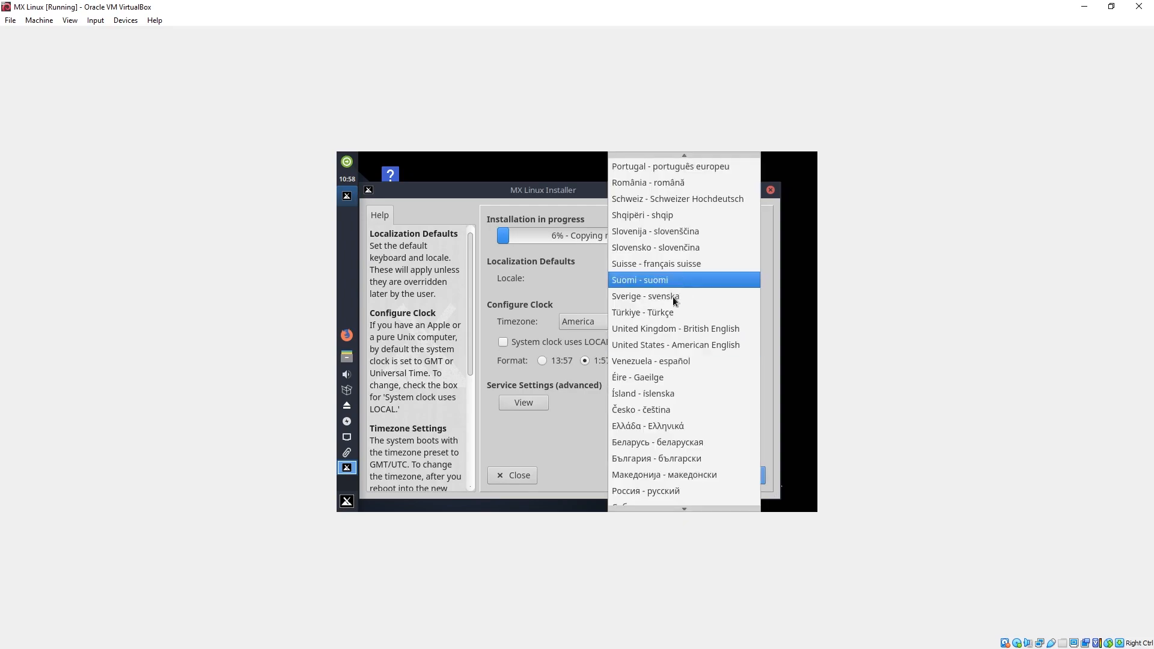
key("i")
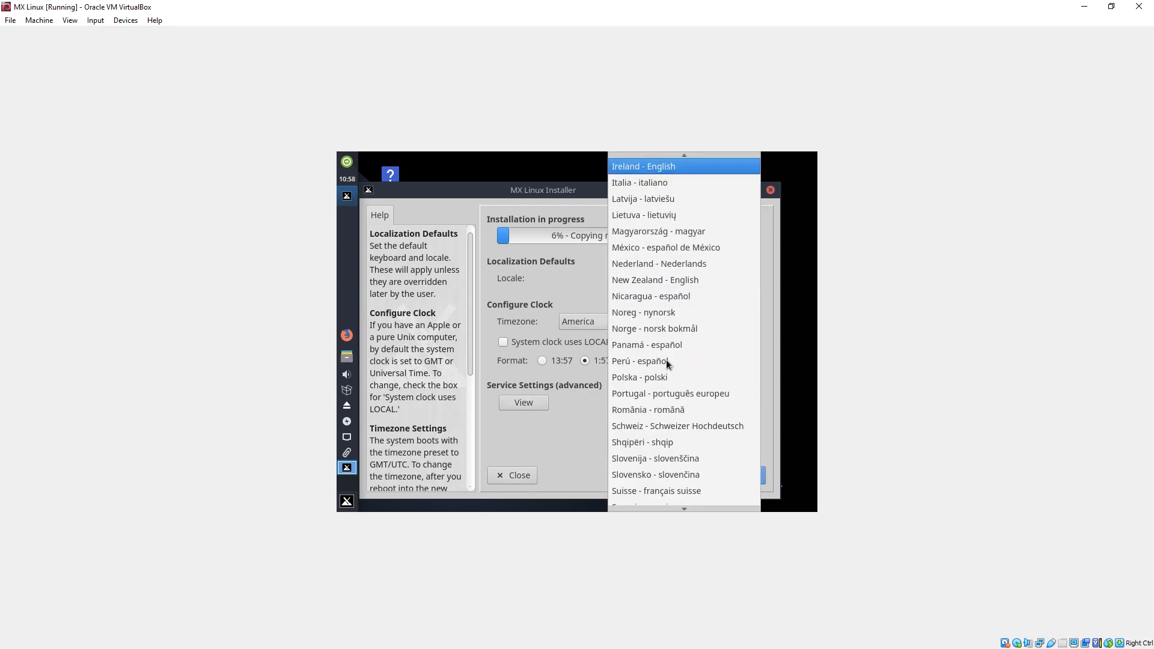
key("e")
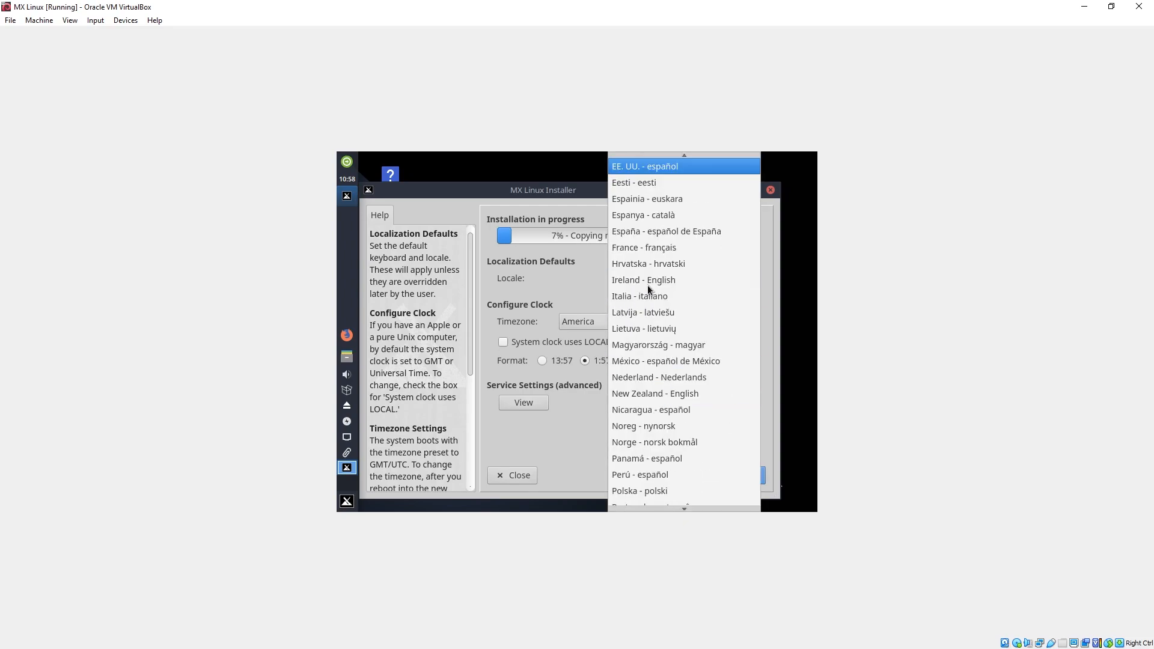
key("n")
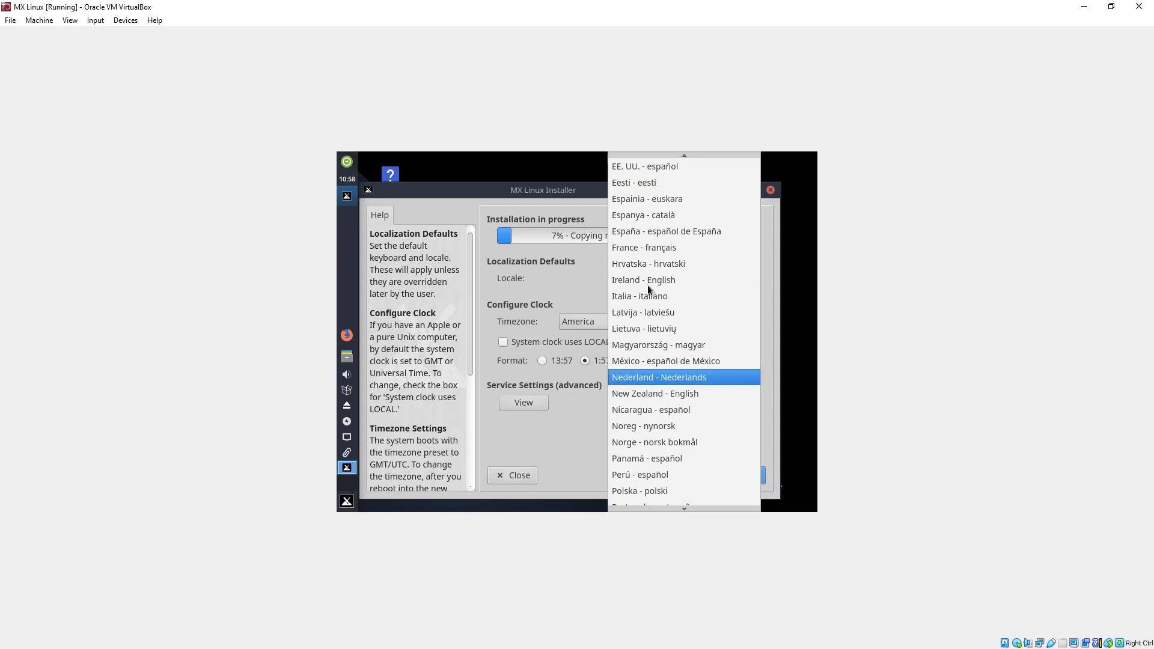
left_click(779, 332)
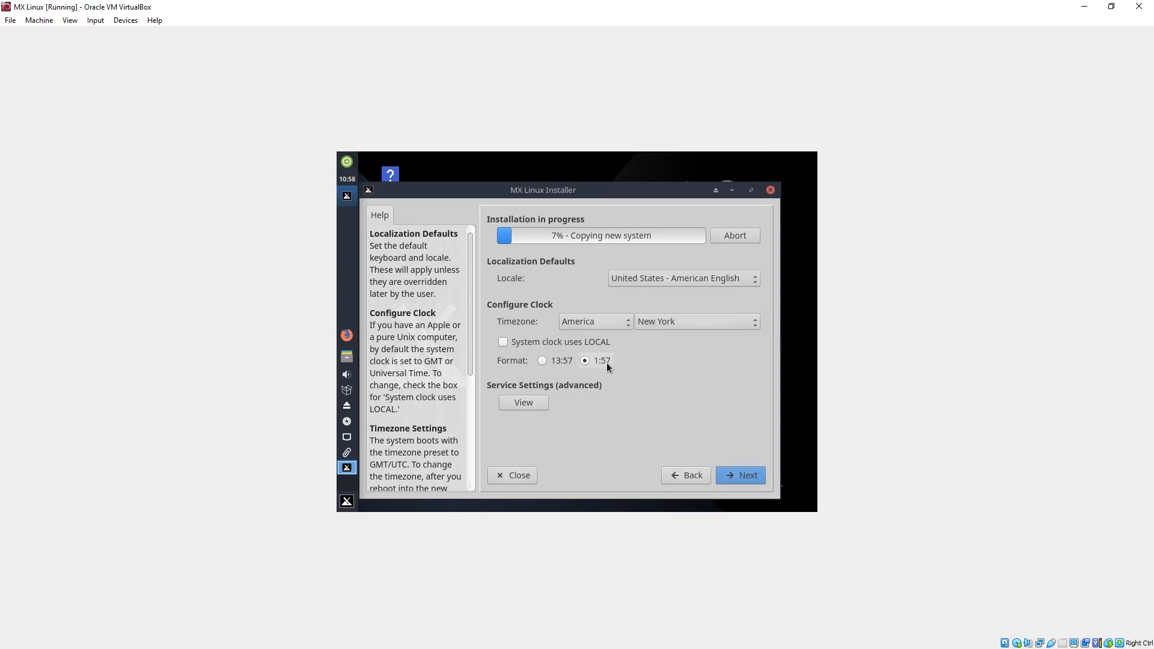
Set the timezone to Asia, Jakarta with the 24-hour clock format (13:57) and continue to the user accounts.
left_click(610, 319)
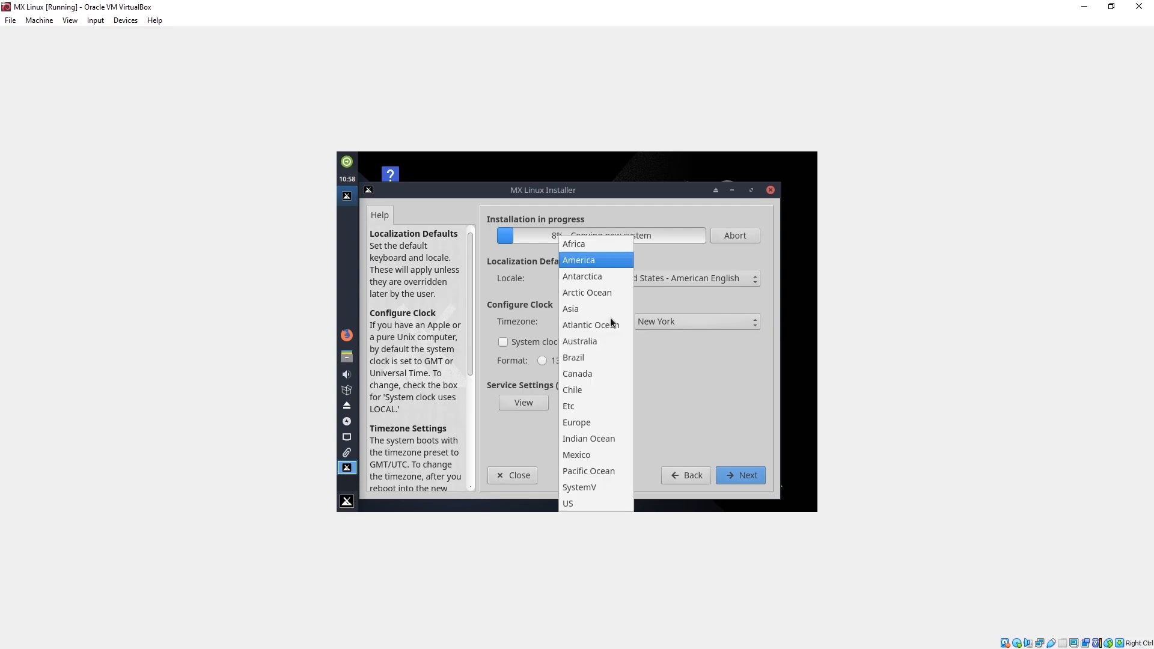
left_click(596, 311)
left_click(693, 323)
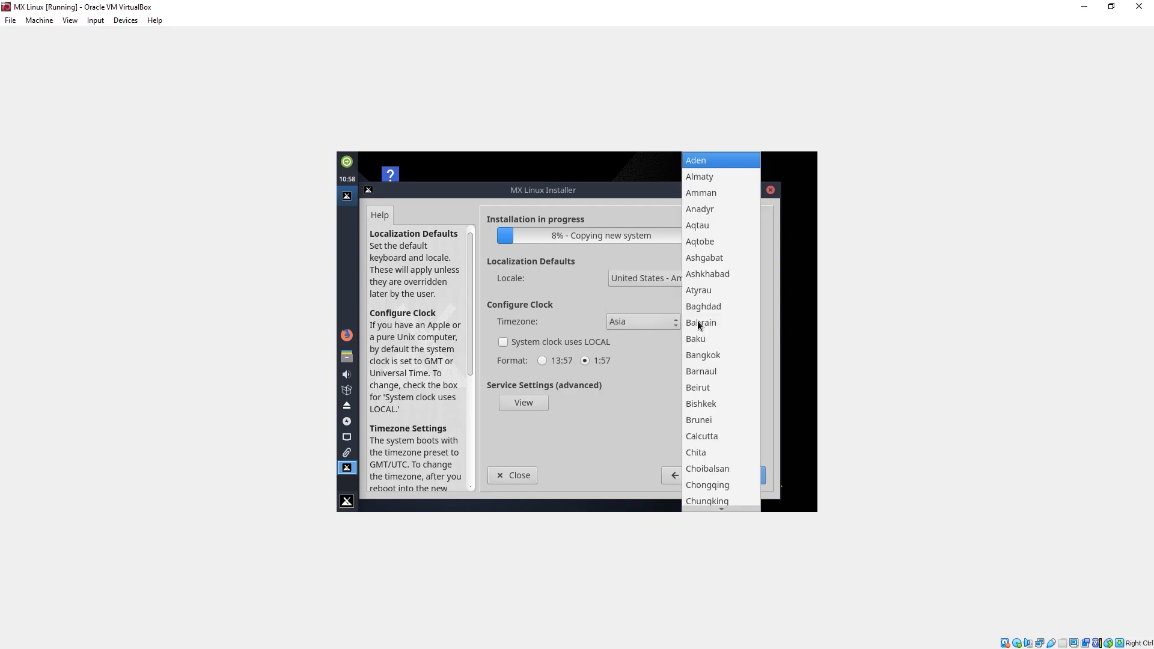
key("j")
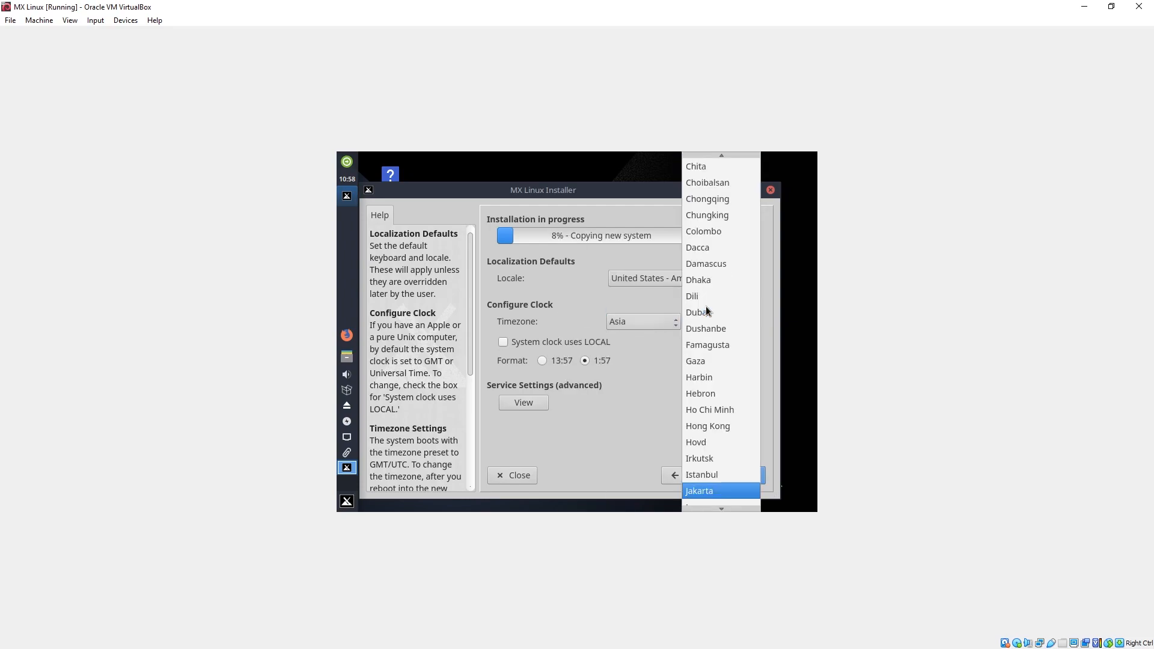
left_click(697, 491)
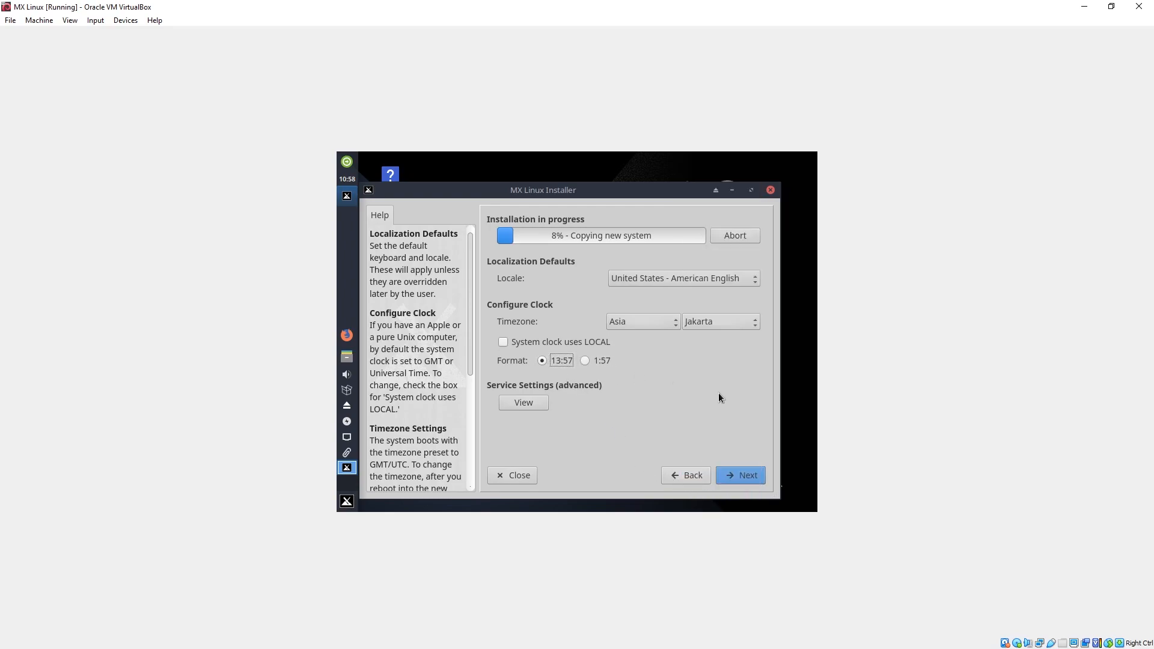
left_click(738, 476)
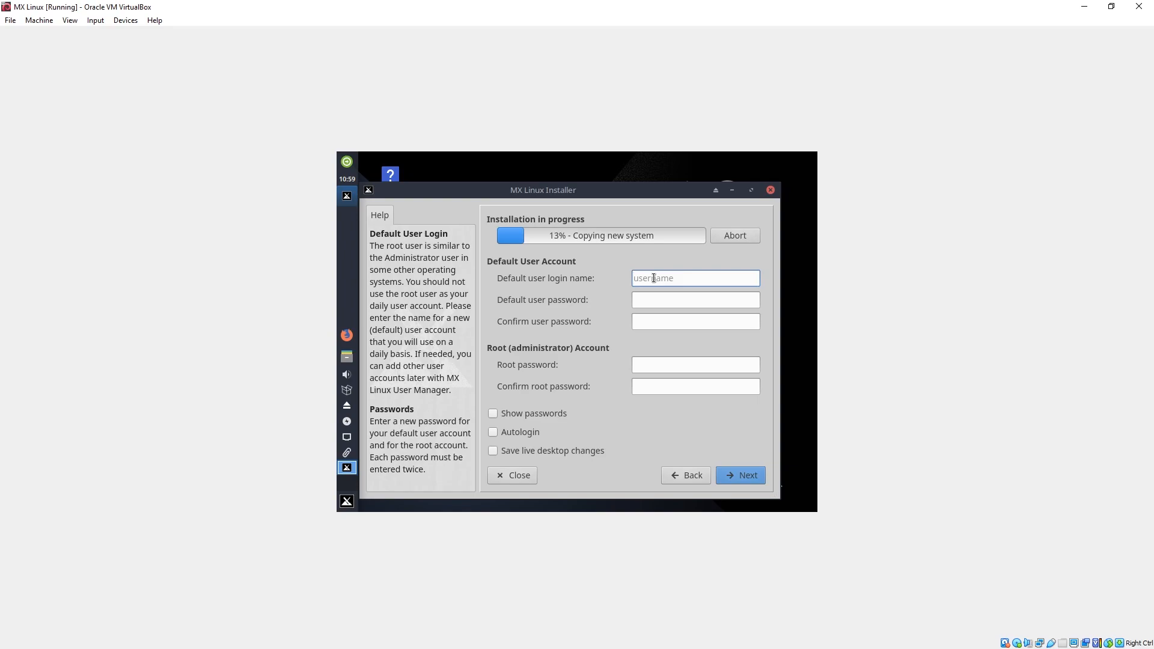
Set the default user login name to mx and enter and confirm the default user password.
type("mx")
key("Tab")
type("••••")
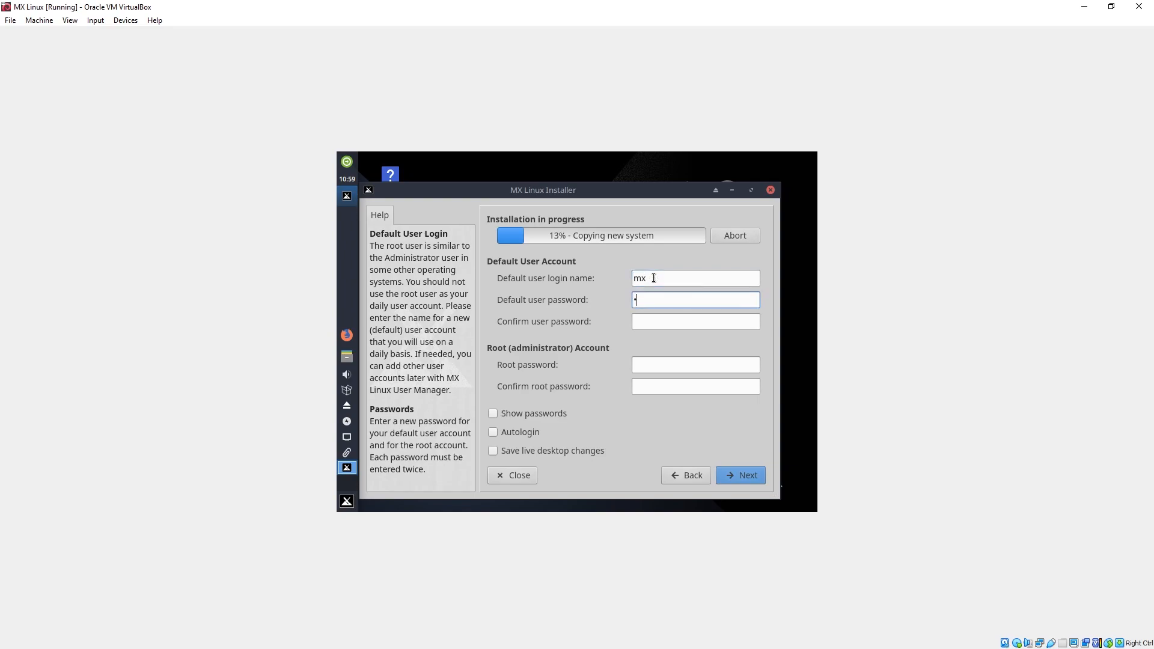
key("Tab")
type("••••")
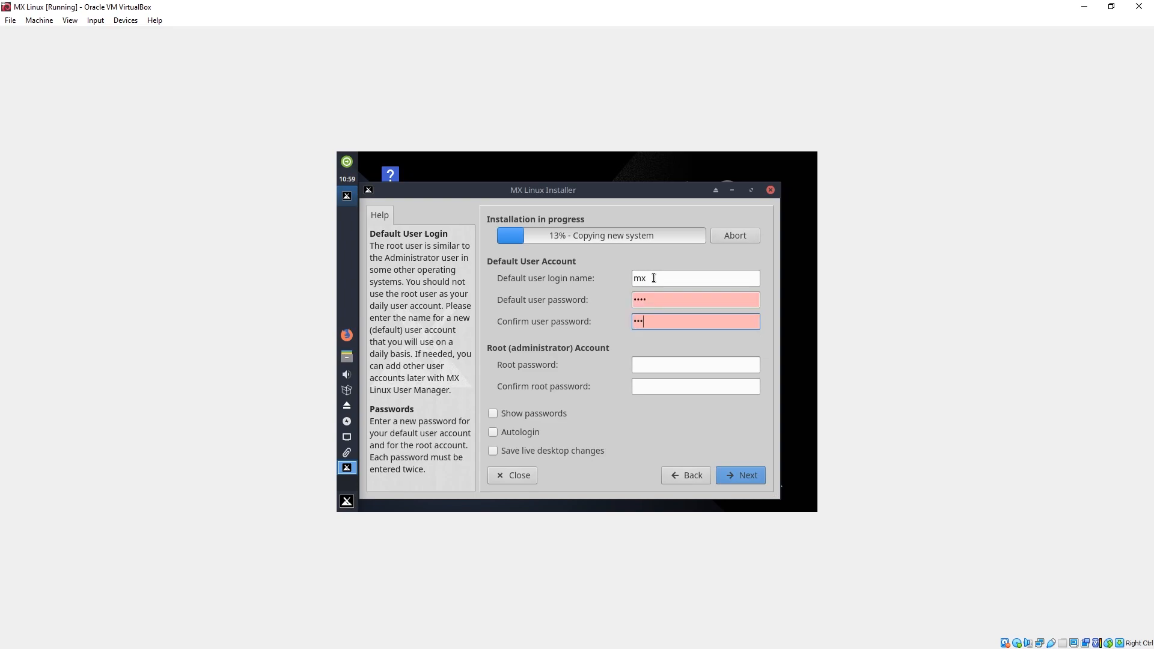
key("Tab")
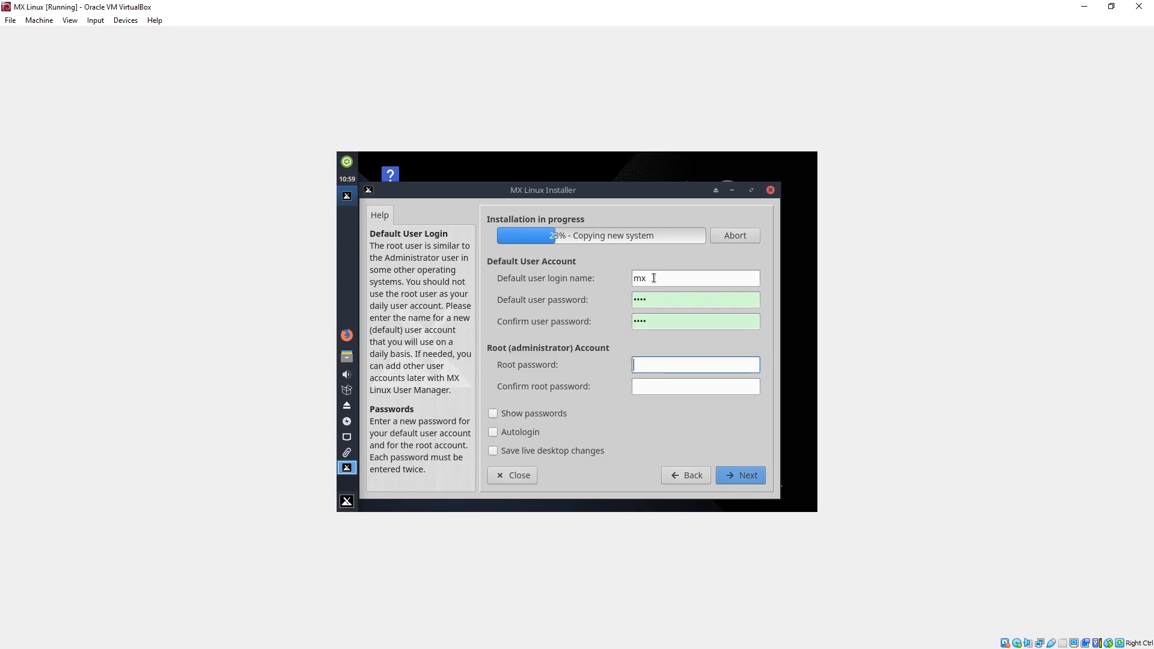
Enter and confirm the root password for the administrator account and submit the account settings.
type("root")
left_click(657, 389)
type("root")
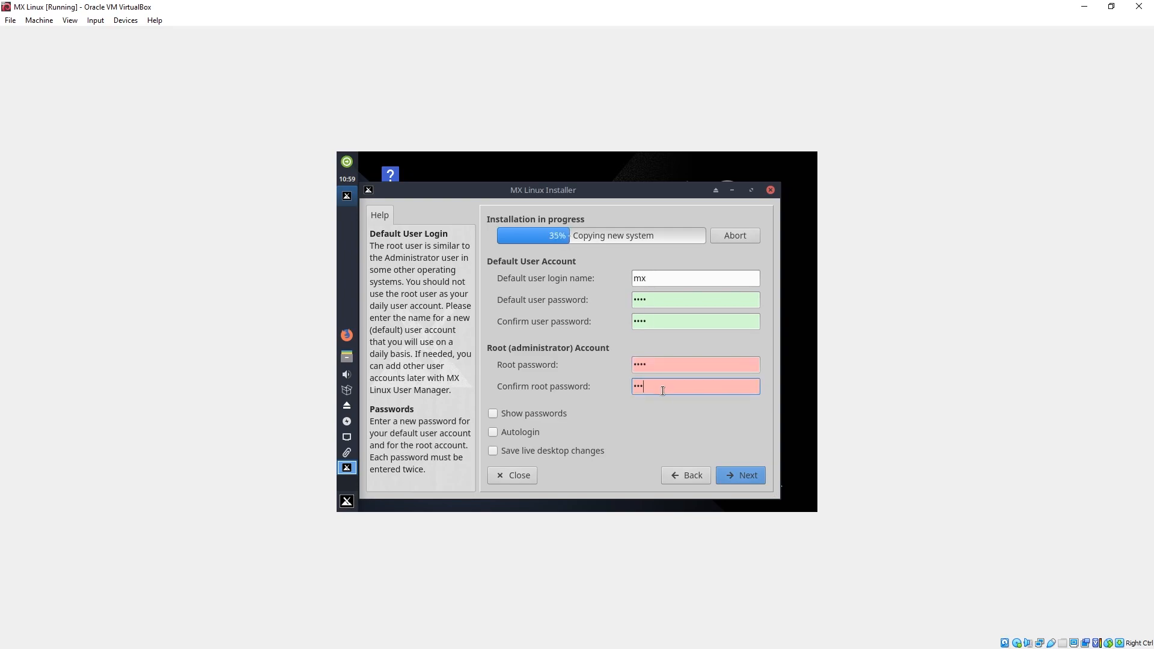
left_click(752, 477)
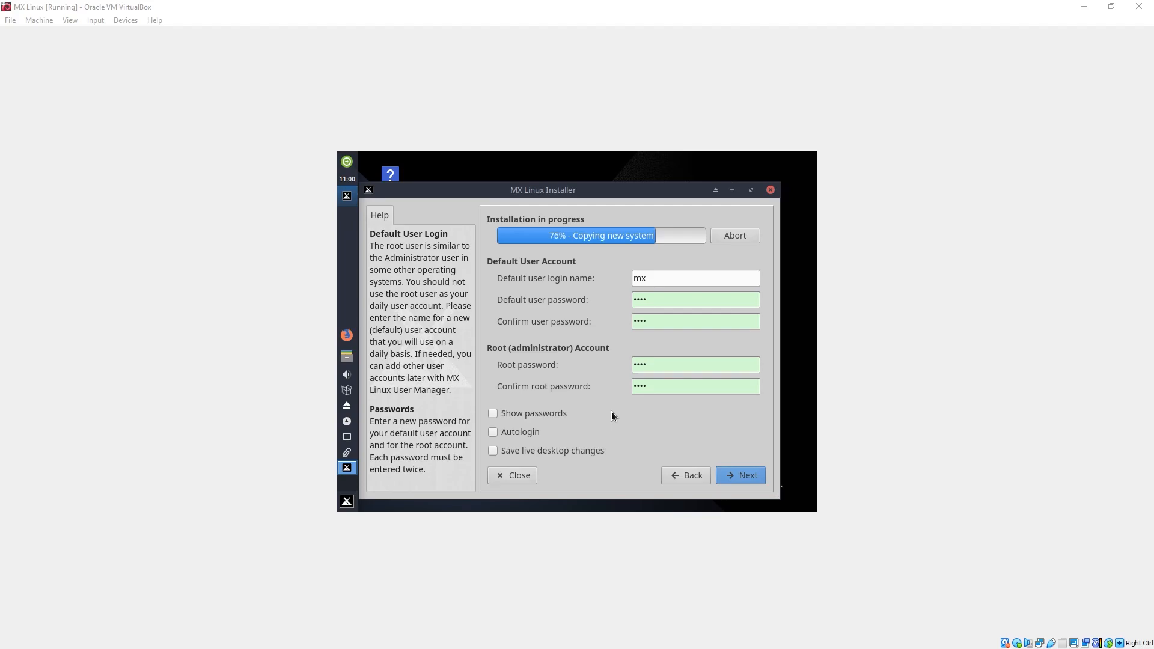
Finish the installation with automatic reboot enabled and restart the machine into the installed system.
left_click(739, 476)
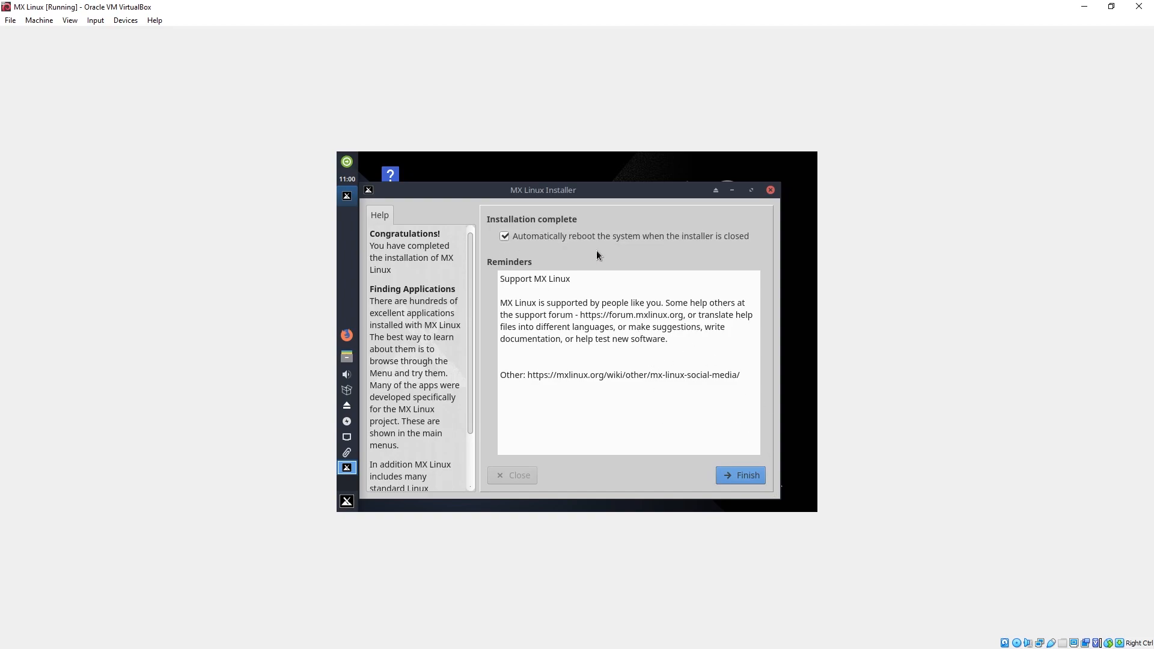
left_click(737, 476)
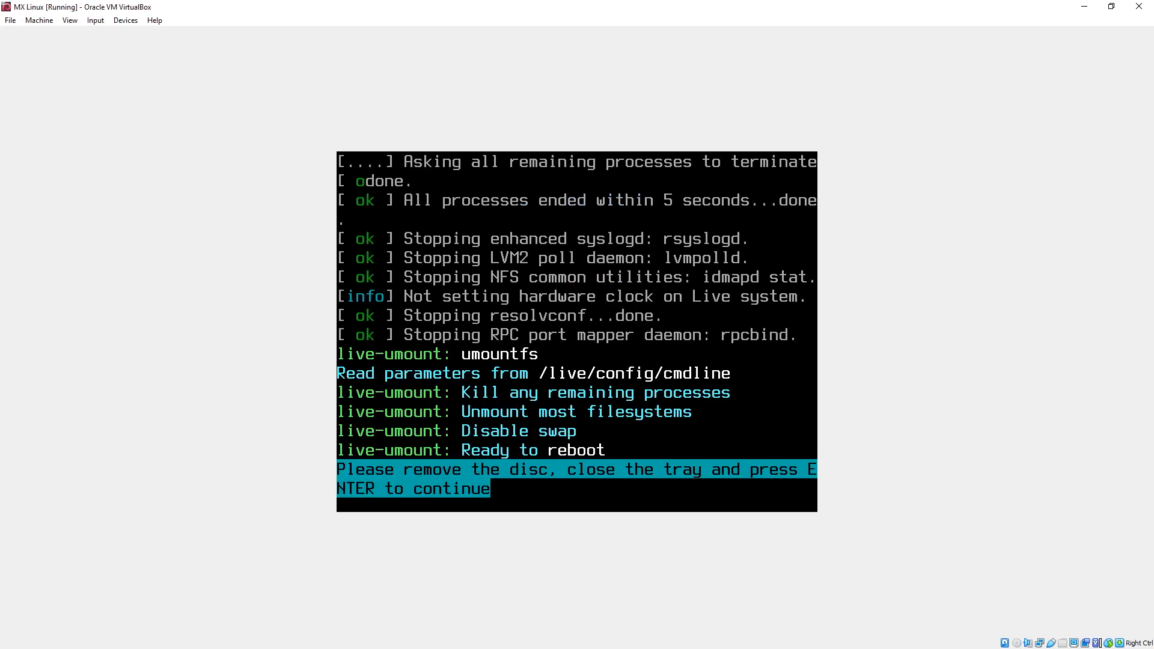
key("Return")
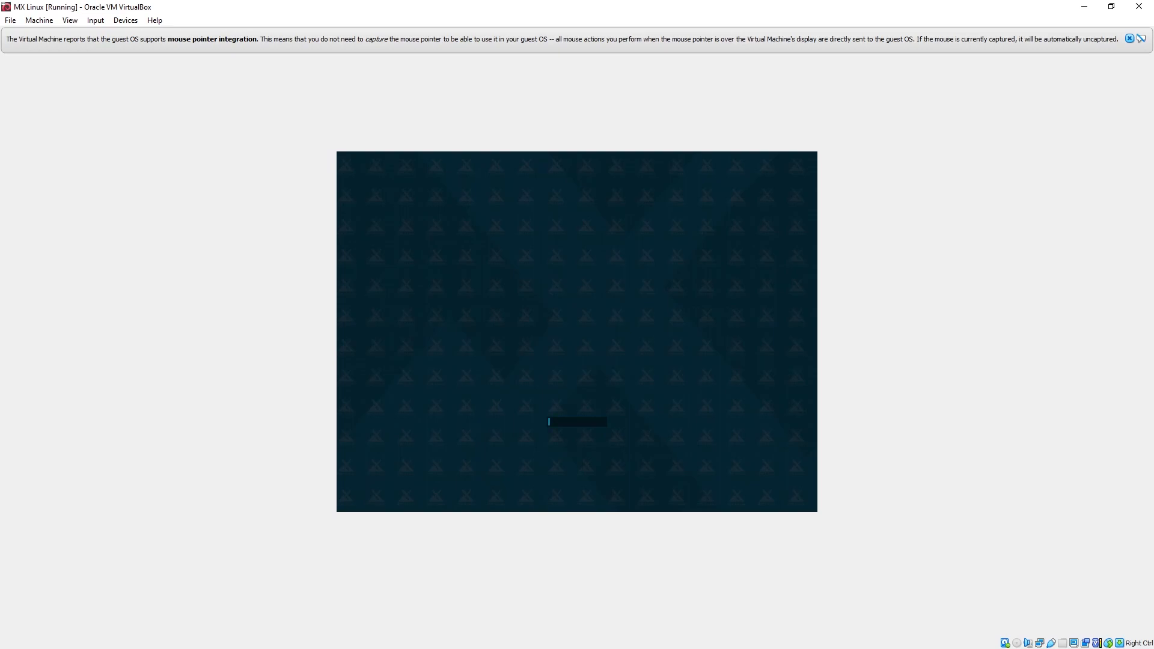
Log in to the mx account with its user password and close the MX Welcome window.
left_click(1129, 39)
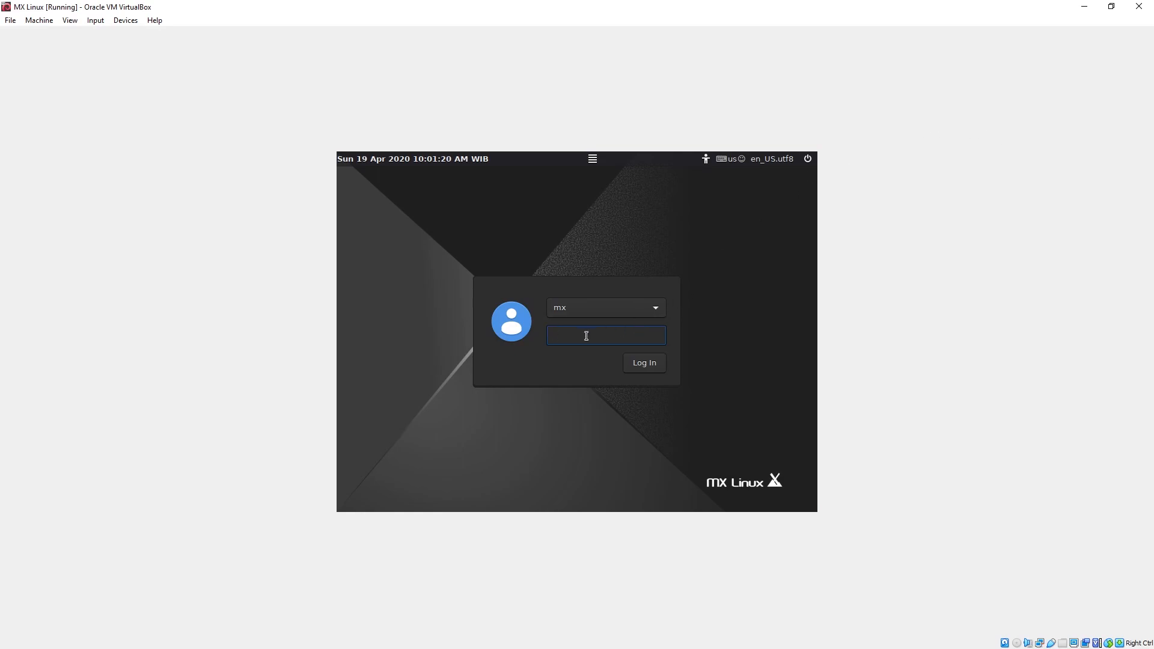
type("demo")
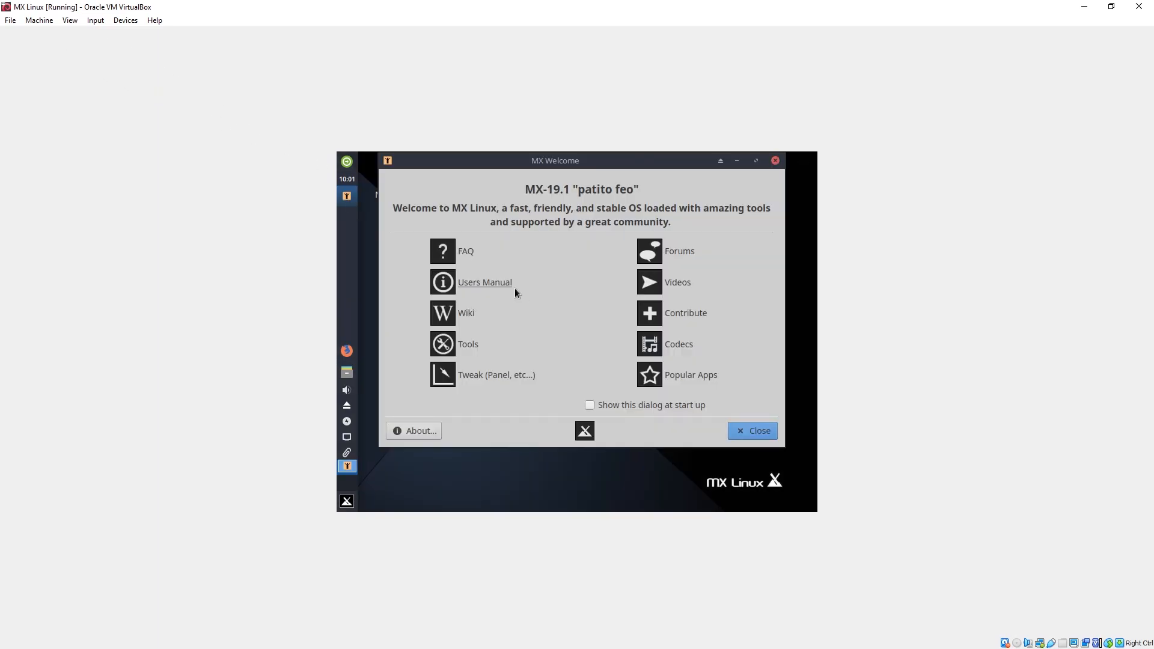
left_click(774, 161)
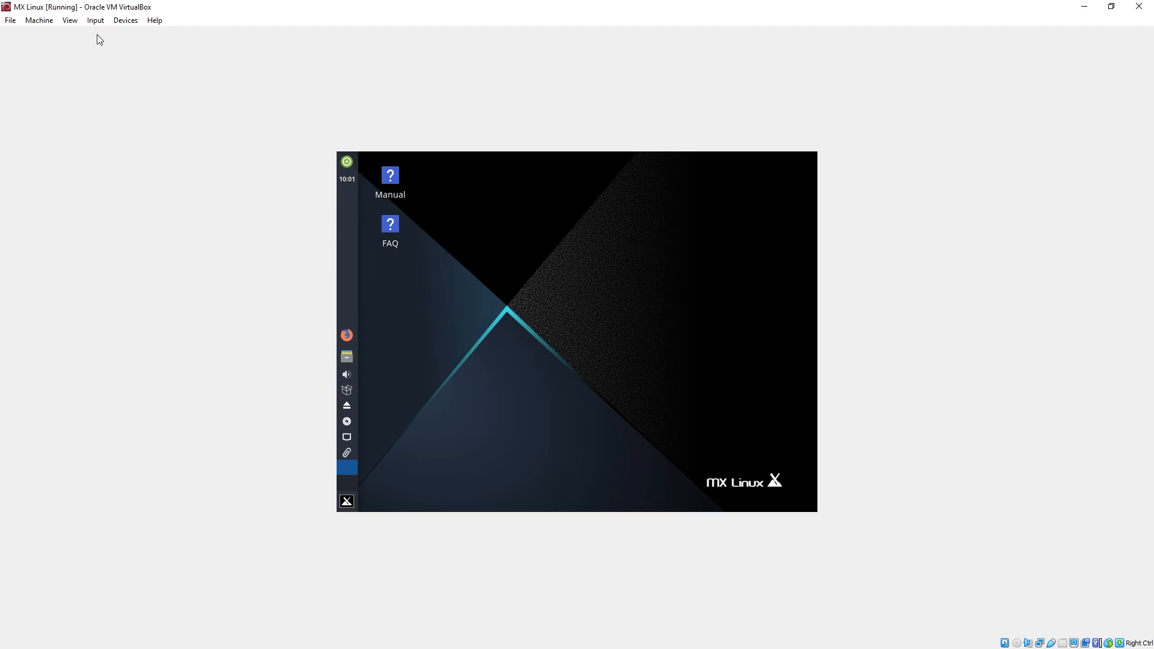
Insert the Guest Additions CD image into the running MX Linux machine.
left_click(45, 21)
mouse_move(71, 24)
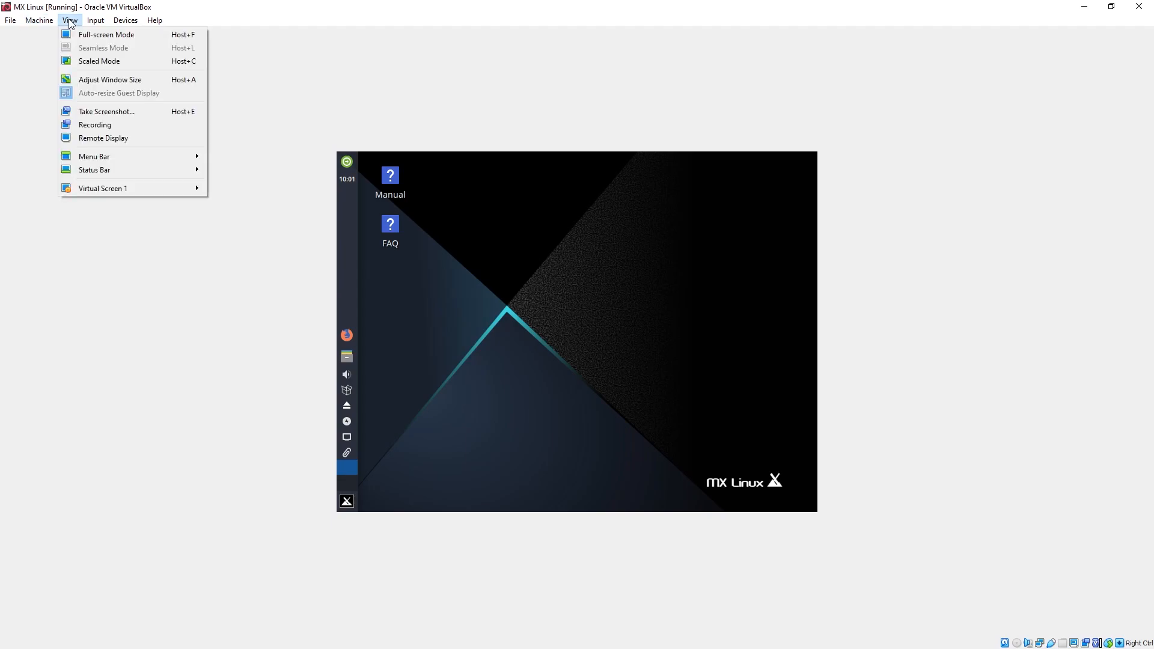
mouse_move(123, 23)
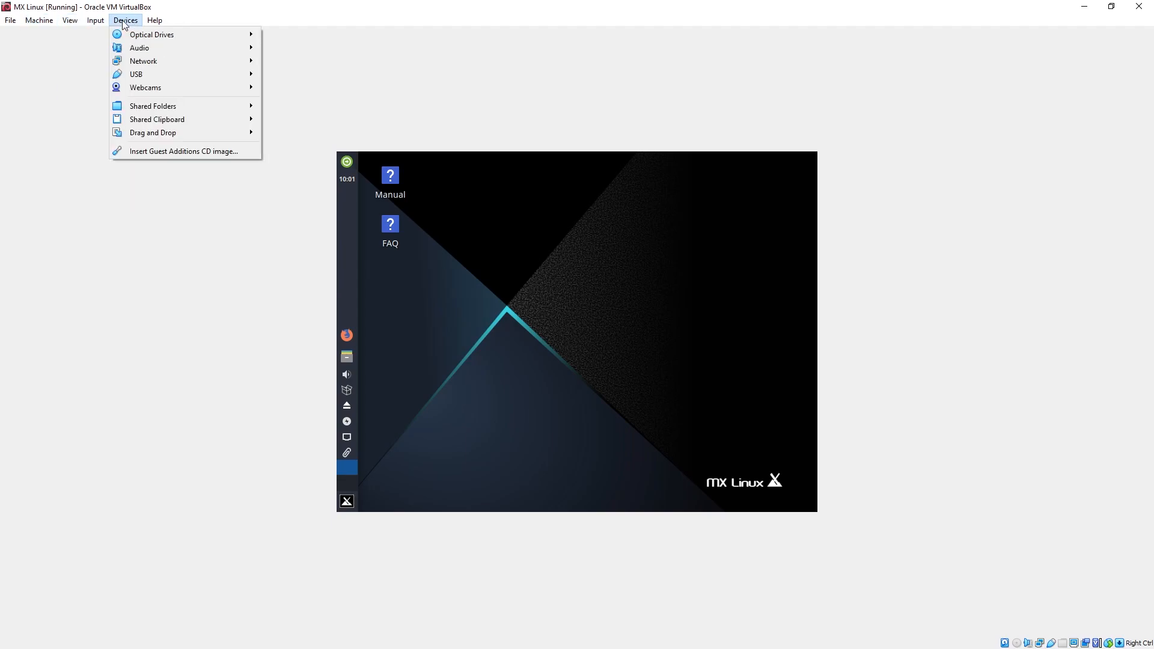
left_click(234, 157)
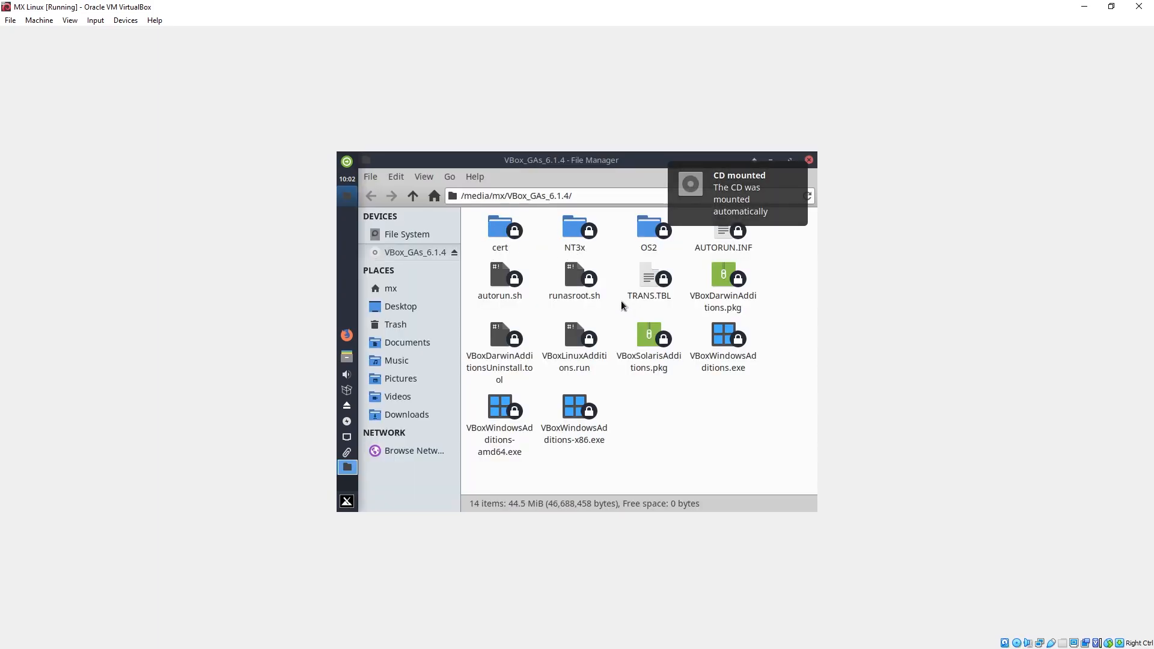
Open a terminal in the mounted VBox_GAs_6.1.4 CD folder.
left_click(500, 340)
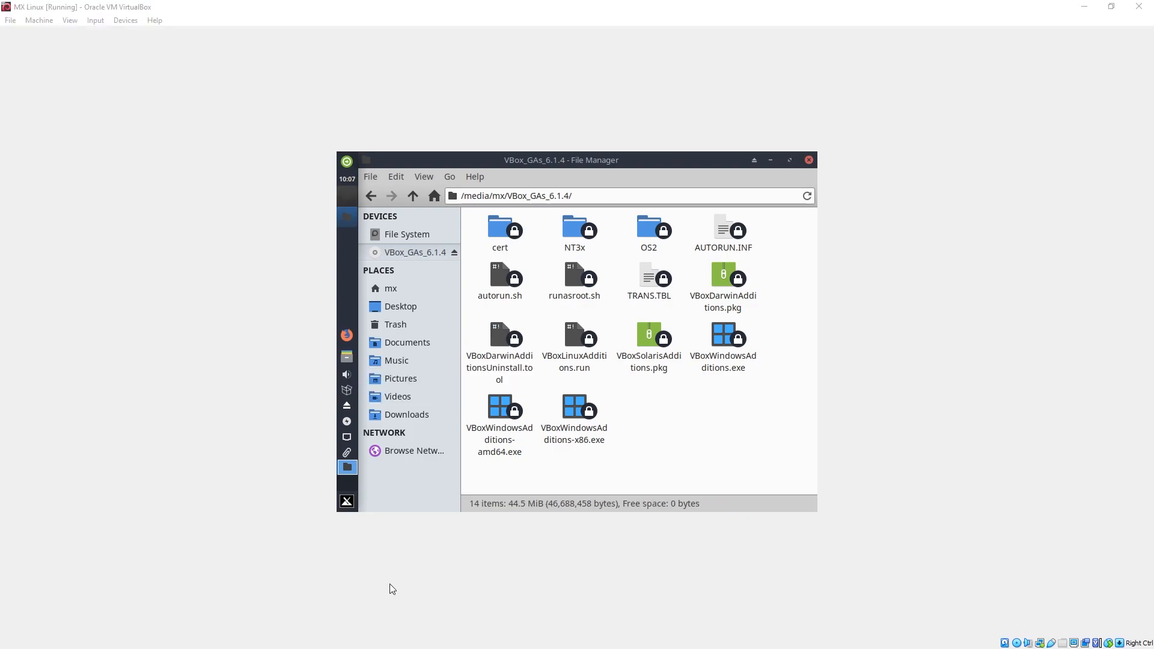
right_click(693, 398)
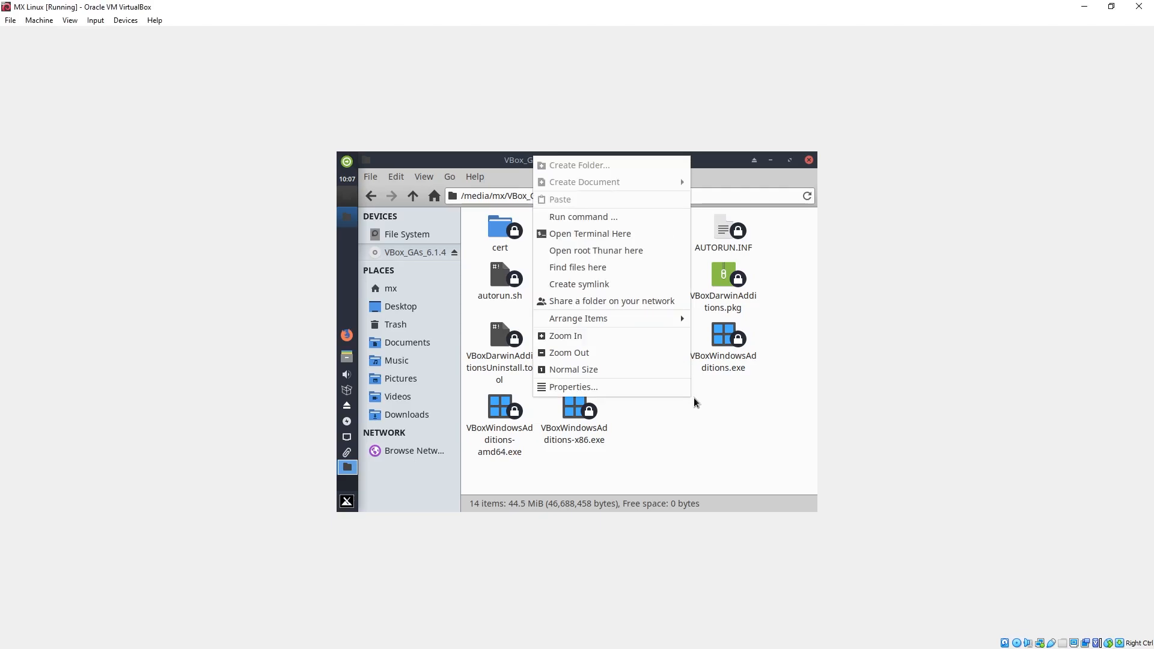
left_click(625, 237)
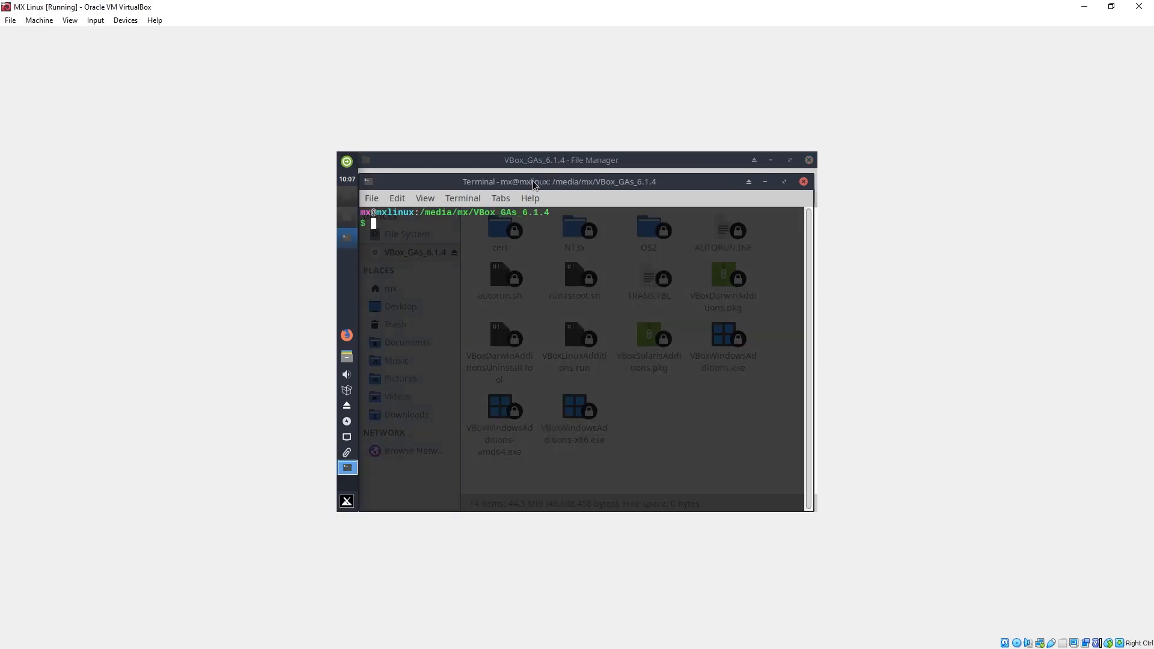
Run the Linux Guest Additions installer as administrator with the command sudo ./VBoxLinuxAdditions.run.
type("sudo ./VBoxLi")
key("Tab")
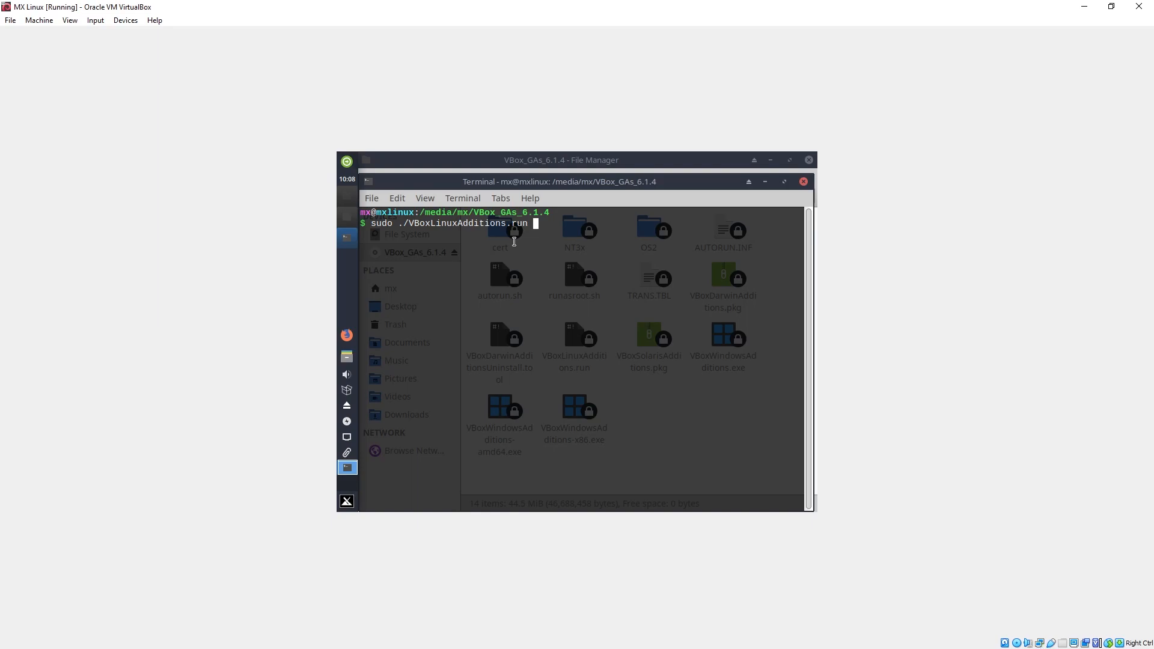
key("Return")
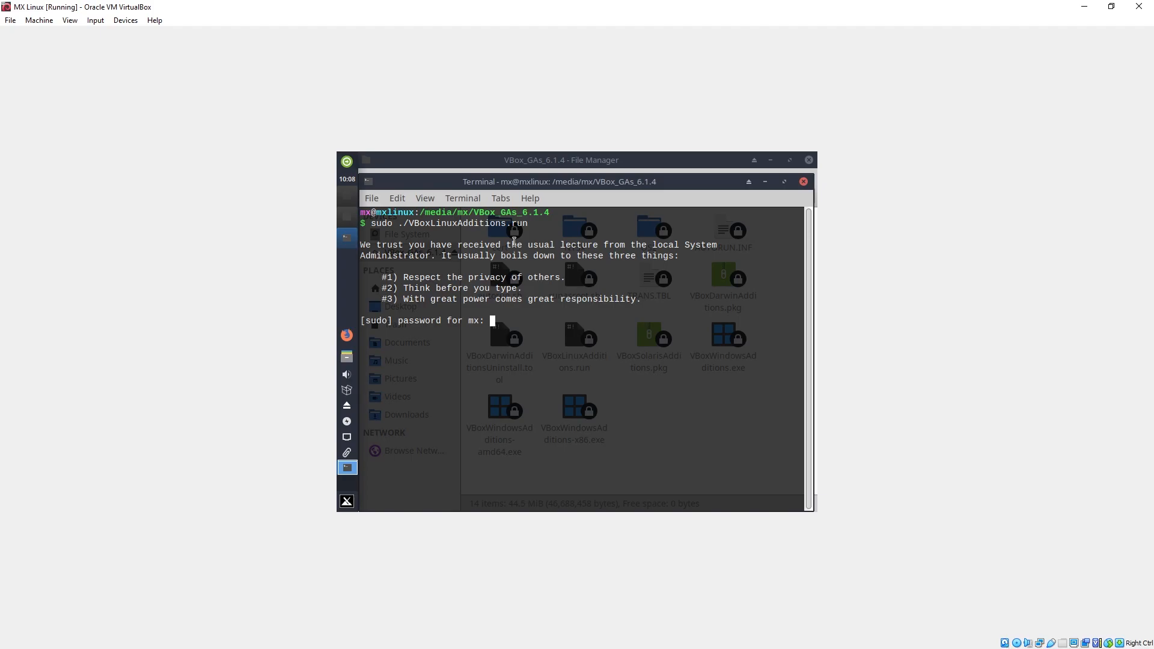
Enter the sudo password for the account and agree to continue with the Guest Additions installation.
key("Return")
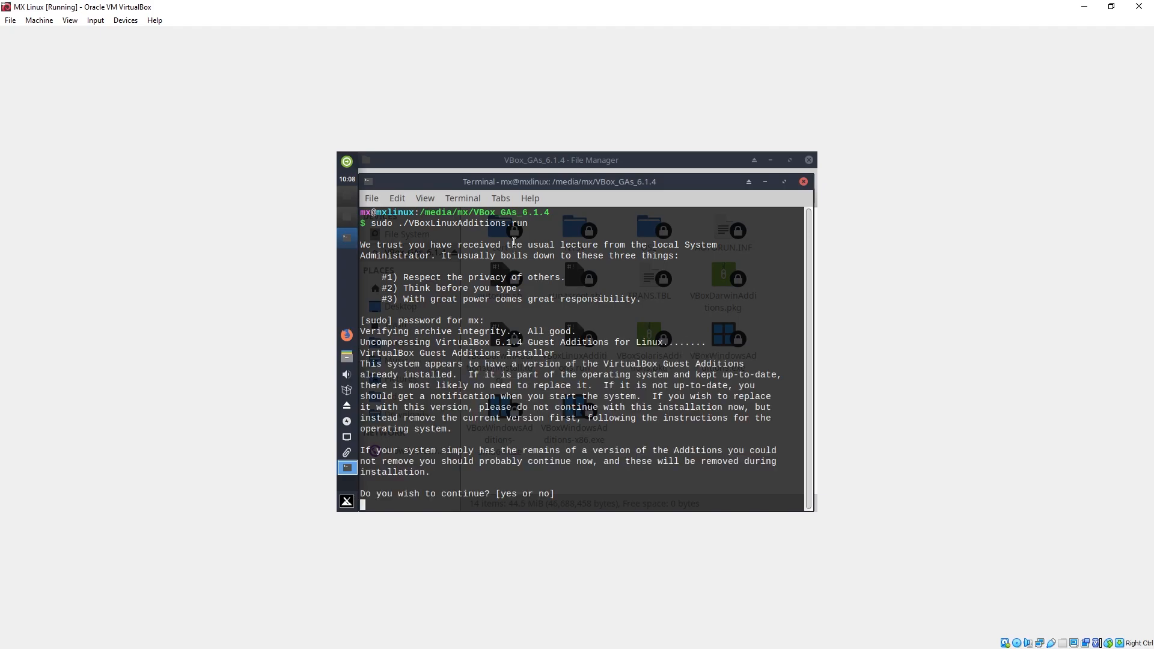
type("y")
key("Return")
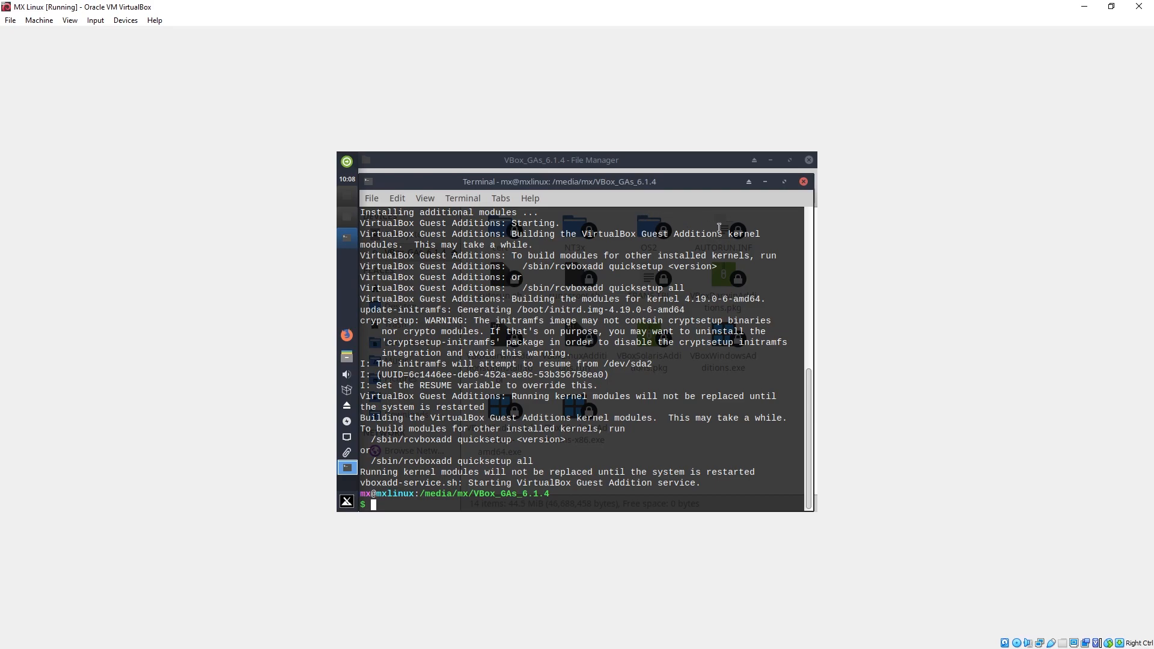
Close the terminal and the file manager, and restart the MX Linux machine.
left_click(804, 182)
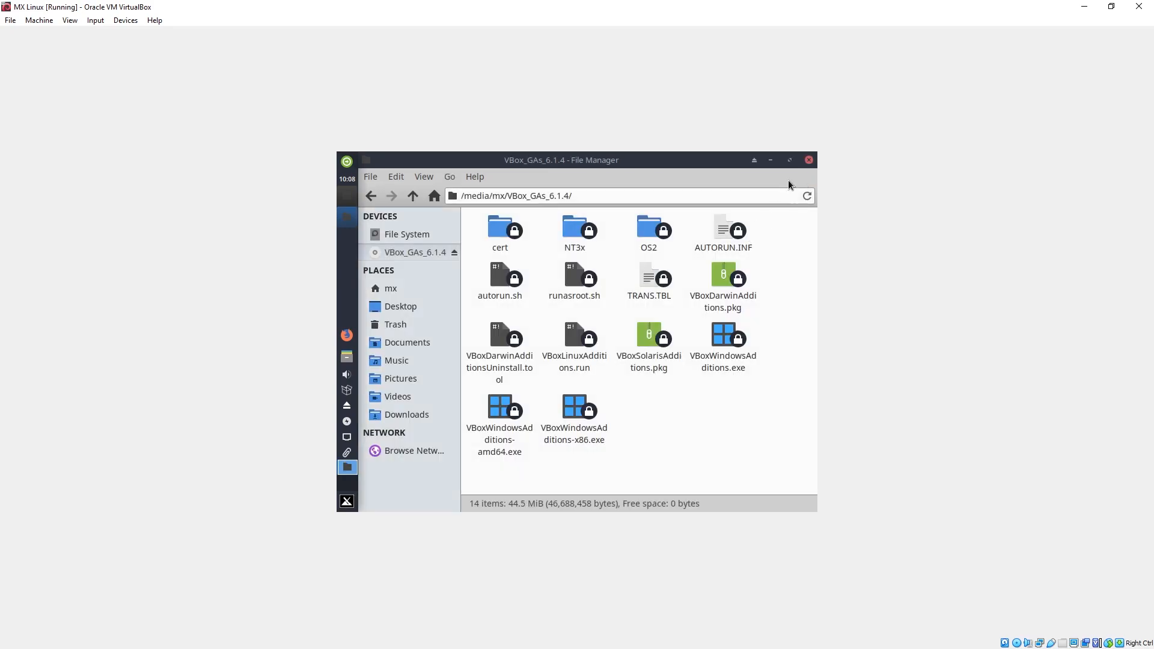
left_click(807, 161)
left_click(347, 501)
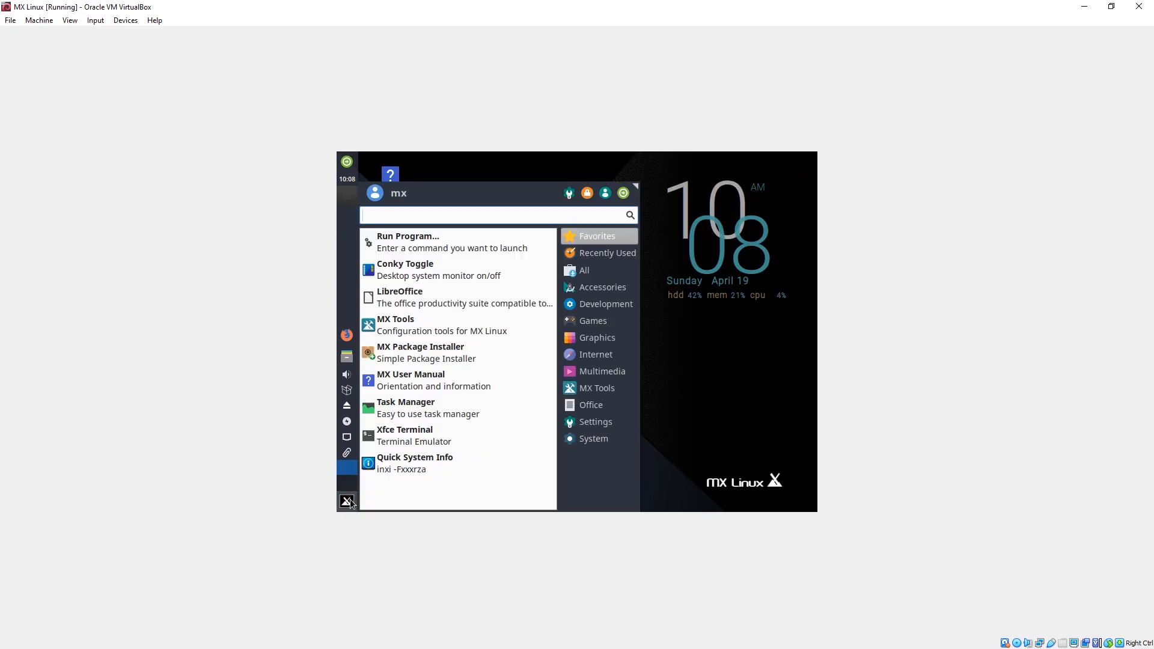
left_click(346, 501)
left_click(347, 502)
left_click(623, 192)
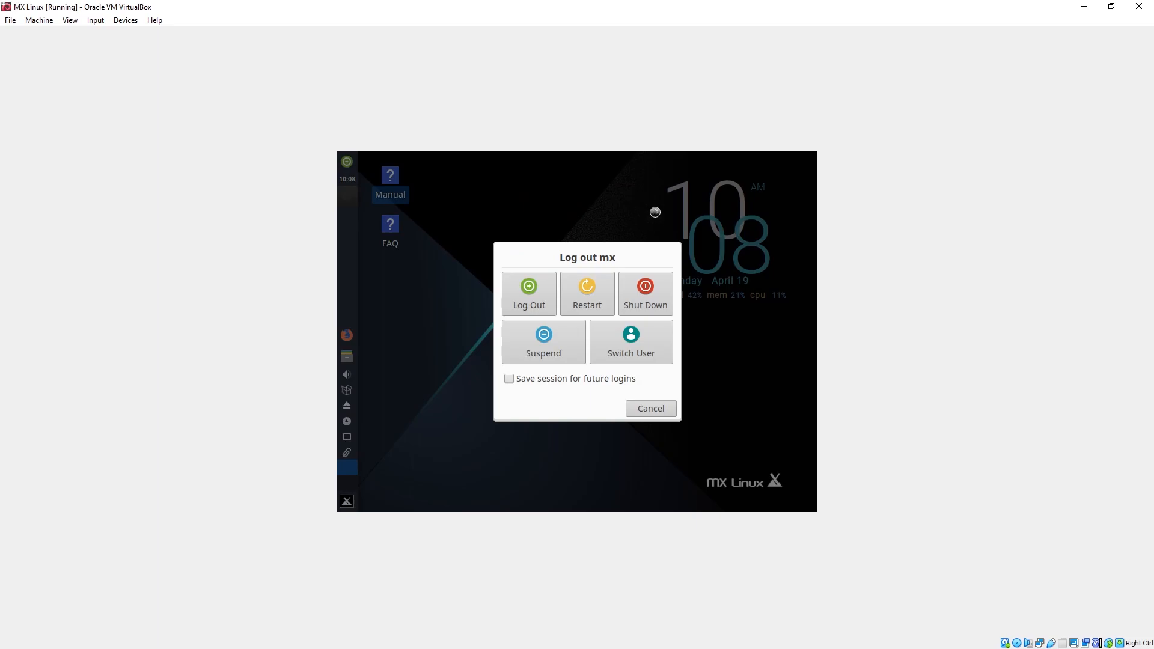
left_click(579, 297)
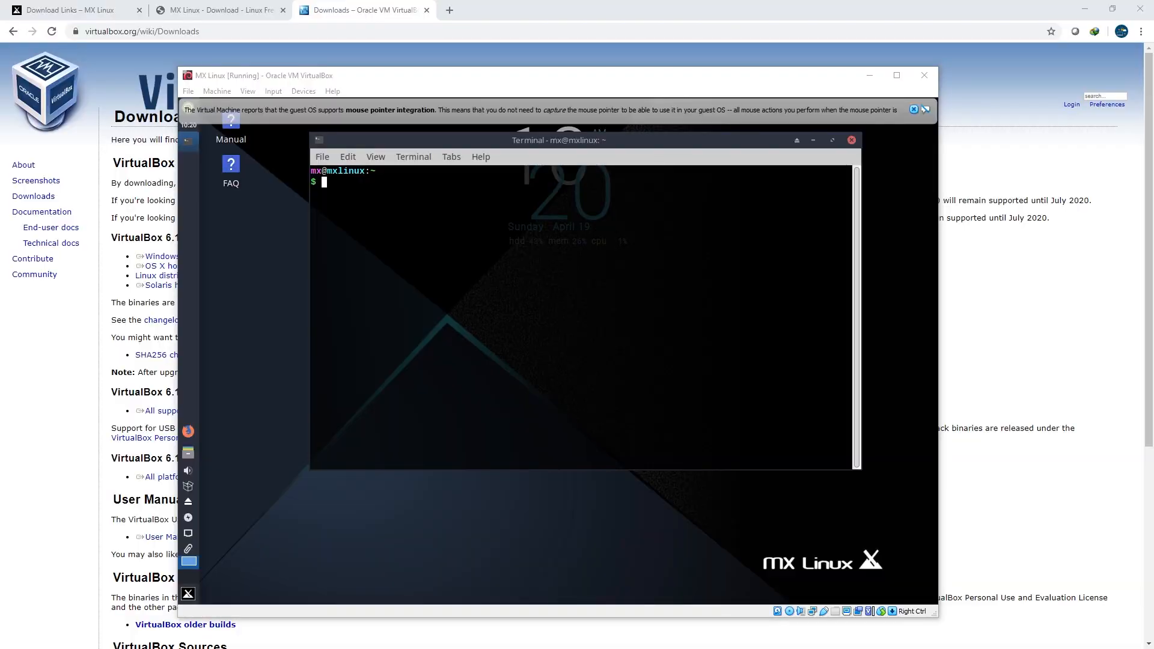
Switch Auto-resize Guest Display off and back on, and maximize the virtual machine window.
left_click(913, 109)
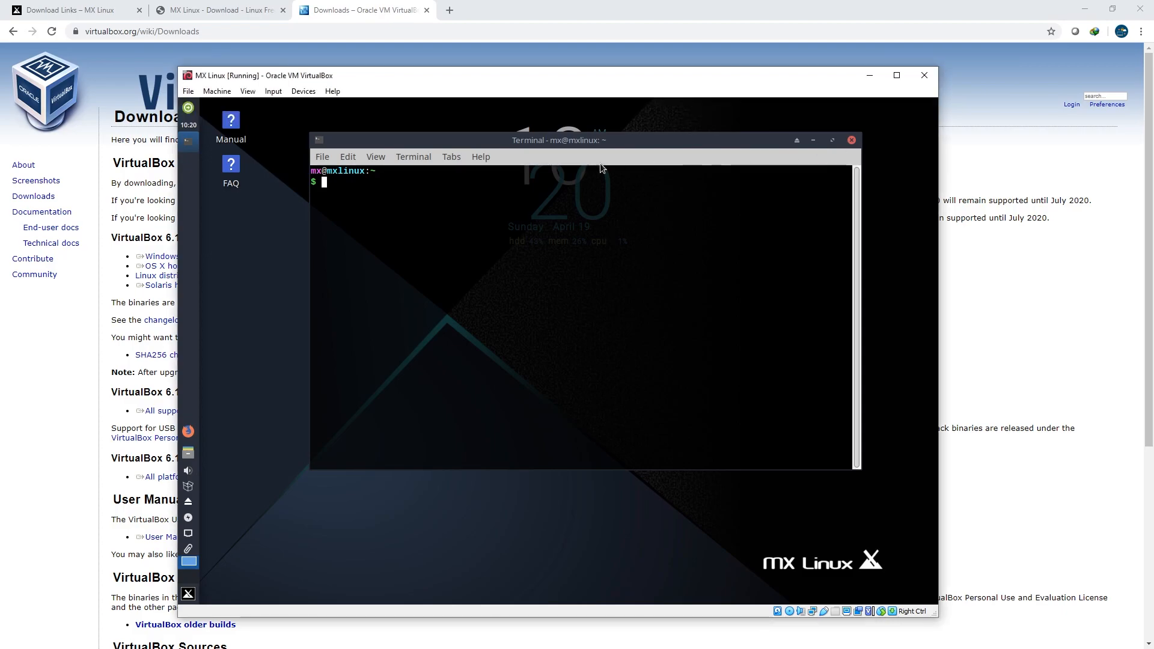
left_click(248, 92)
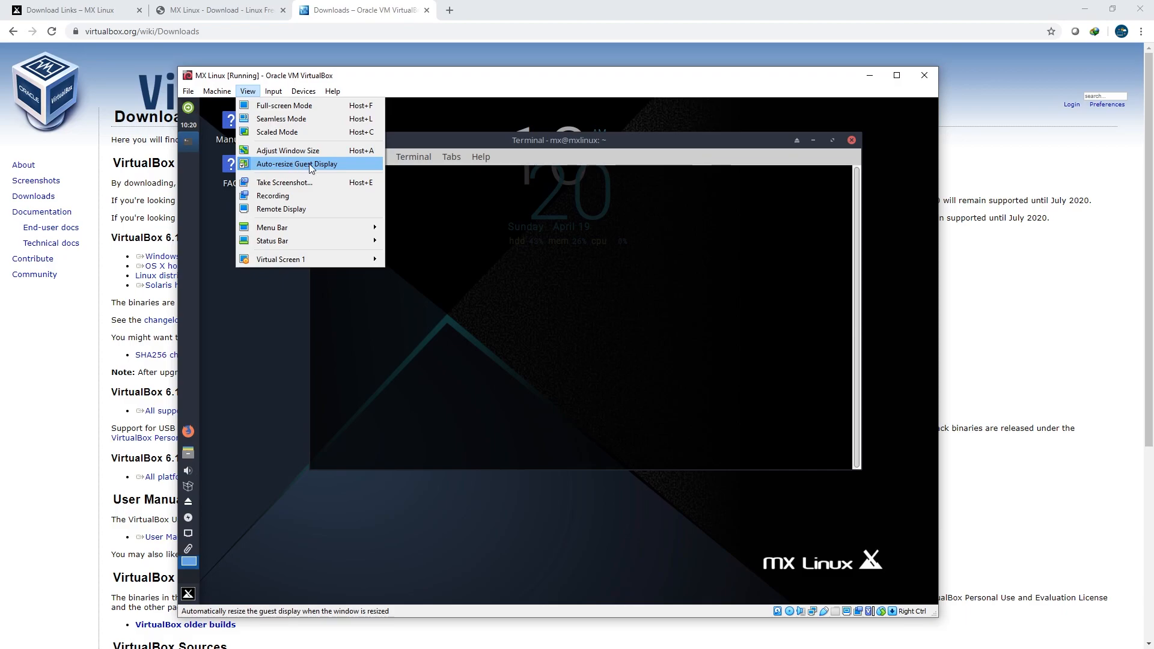
left_click(323, 170)
left_click(247, 93)
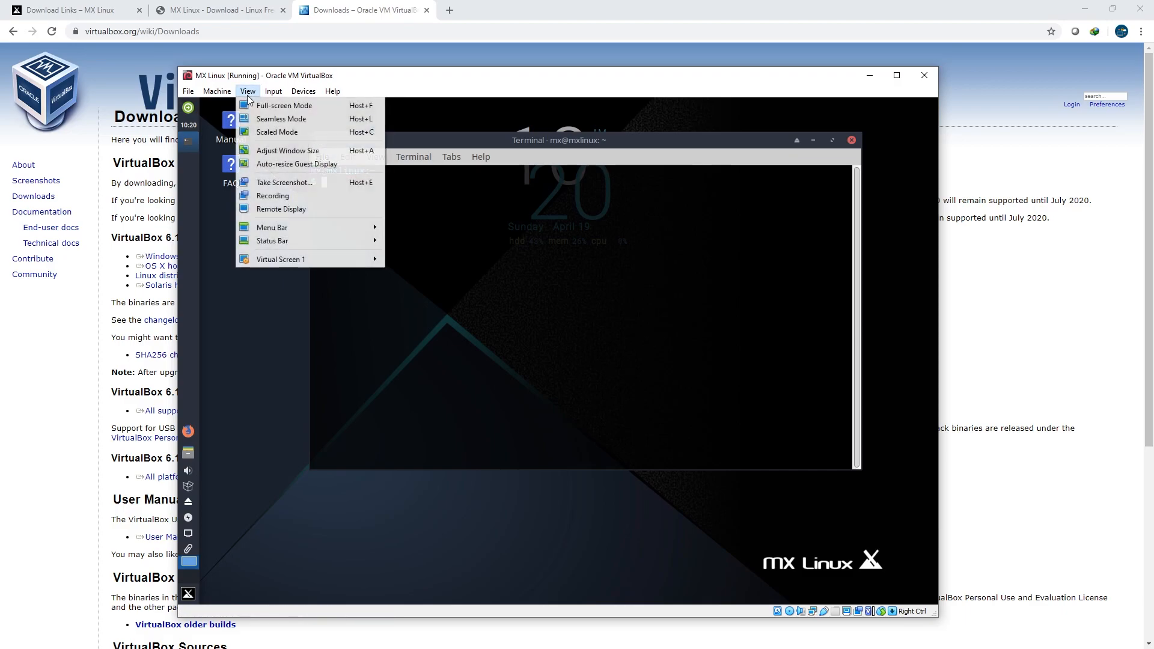
left_click(280, 165)
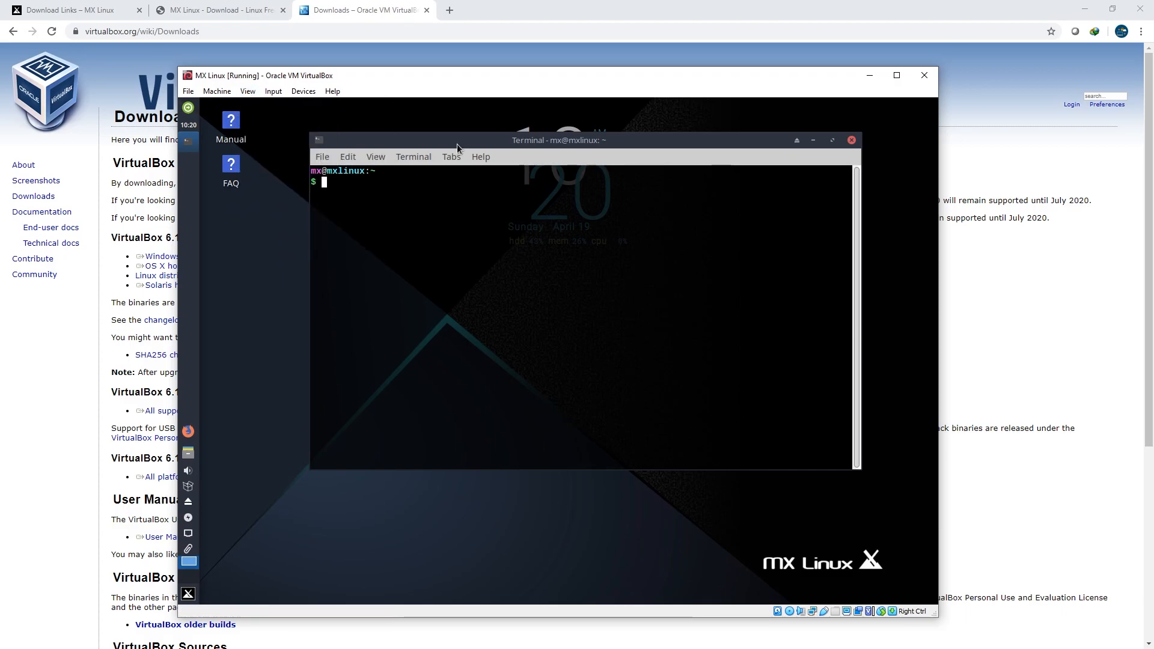
left_click(894, 77)
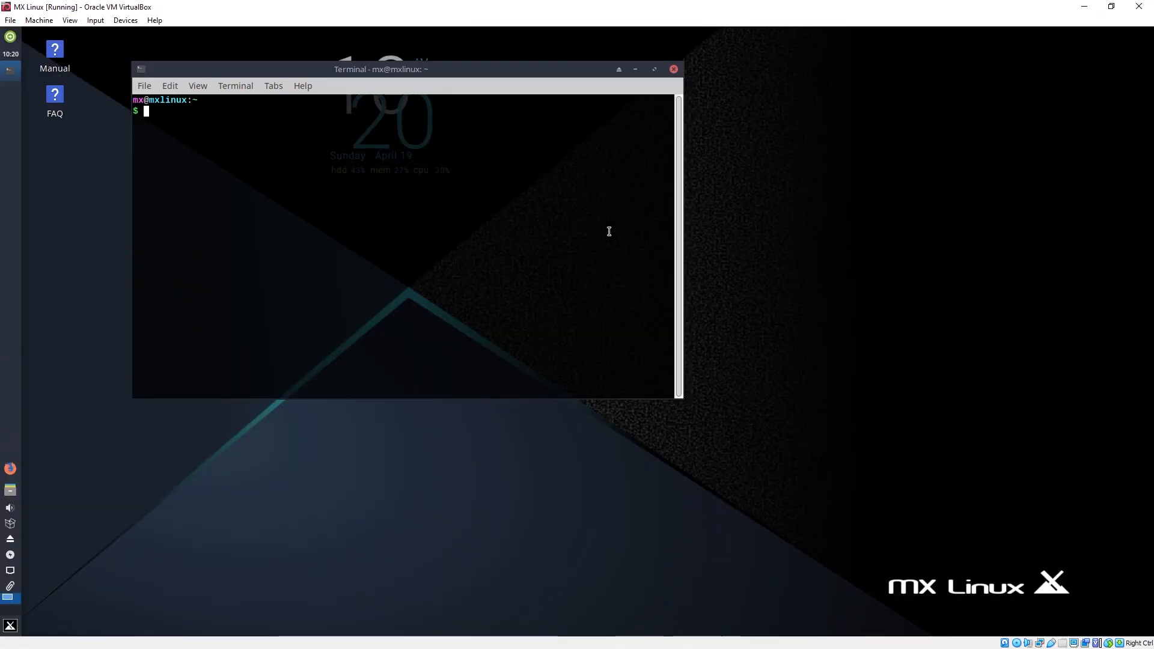